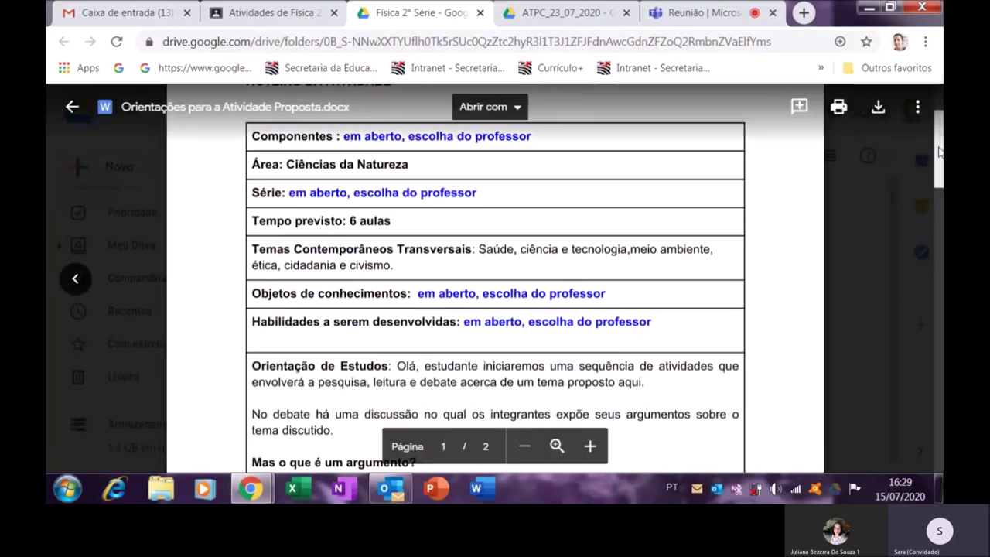
Step: Read through the activity guidelines in Orientações para a Atividade Proposta.docx, up to the debate instructions, and close the preview
left_click_drag(938, 157, 938, 201)
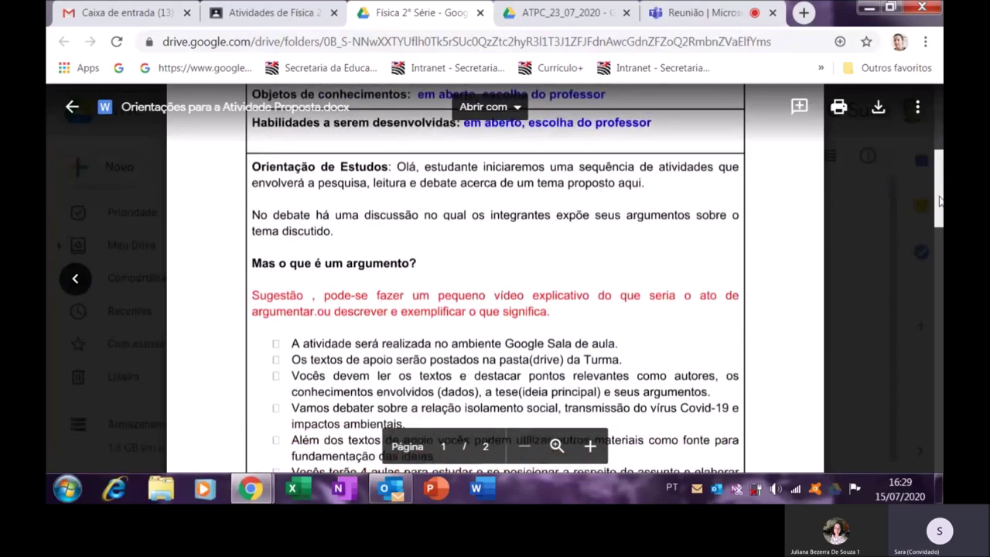
left_click_drag(940, 201, 939, 177)
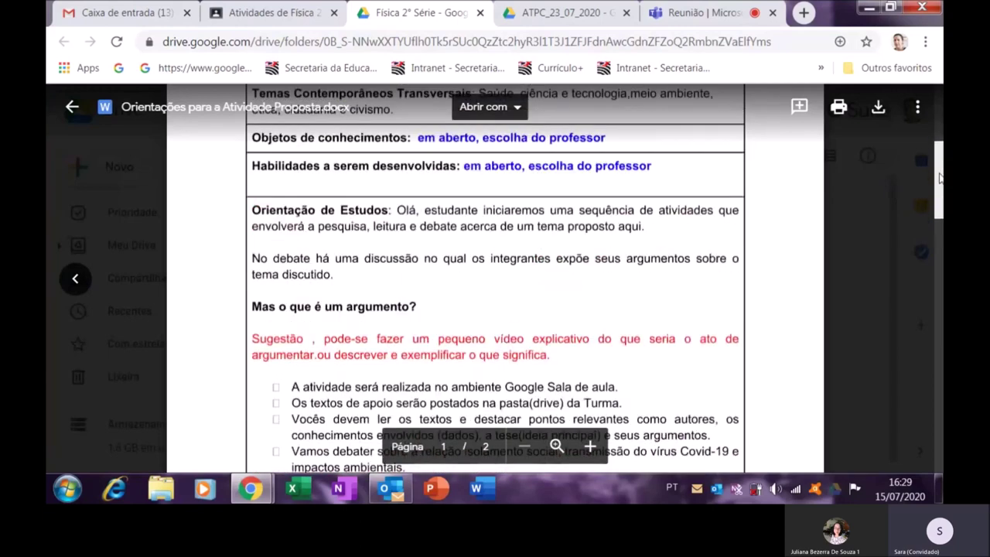
scroll(644, 278, "down", 3)
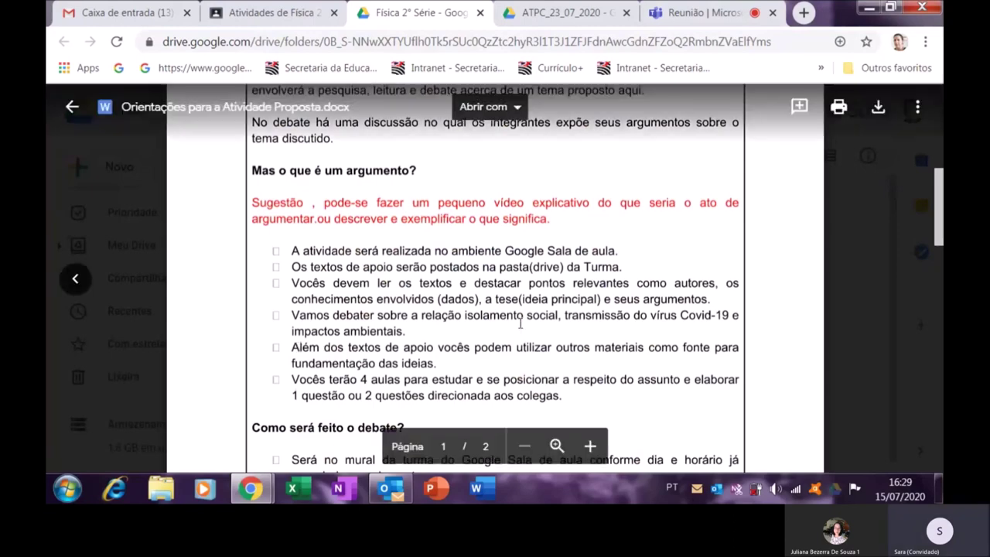
left_click_drag(940, 193, 938, 228)
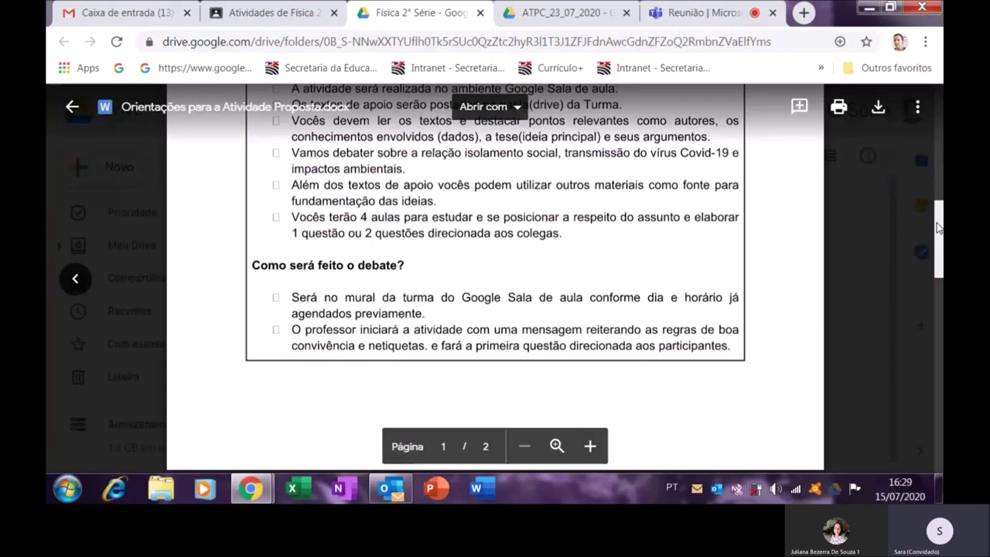
mouse_move(938, 227)
left_mouse_down()
mouse_move(941, 251)
mouse_move(941, 237)
left_mouse_up()
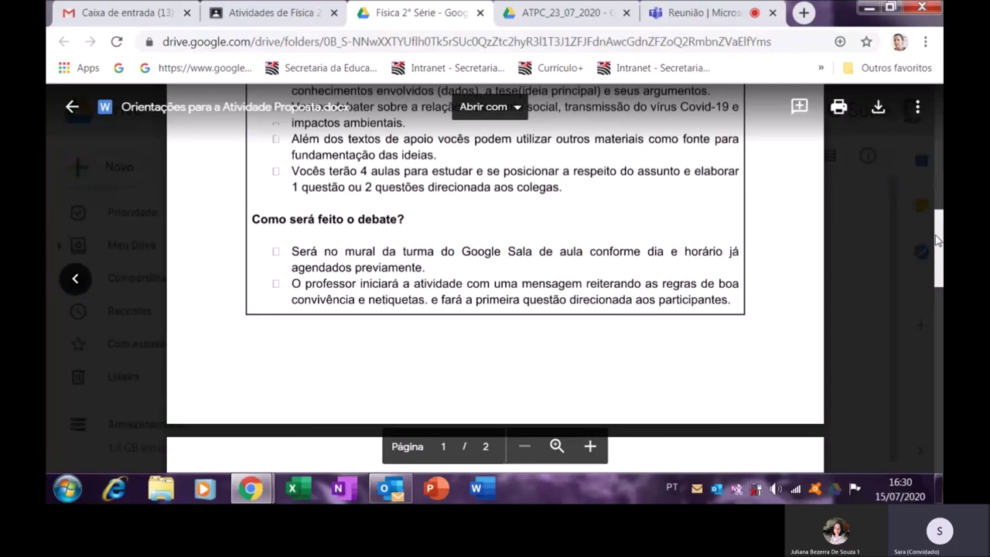
scroll(938, 239, "down", 3)
scroll(407, 215, "up", 5)
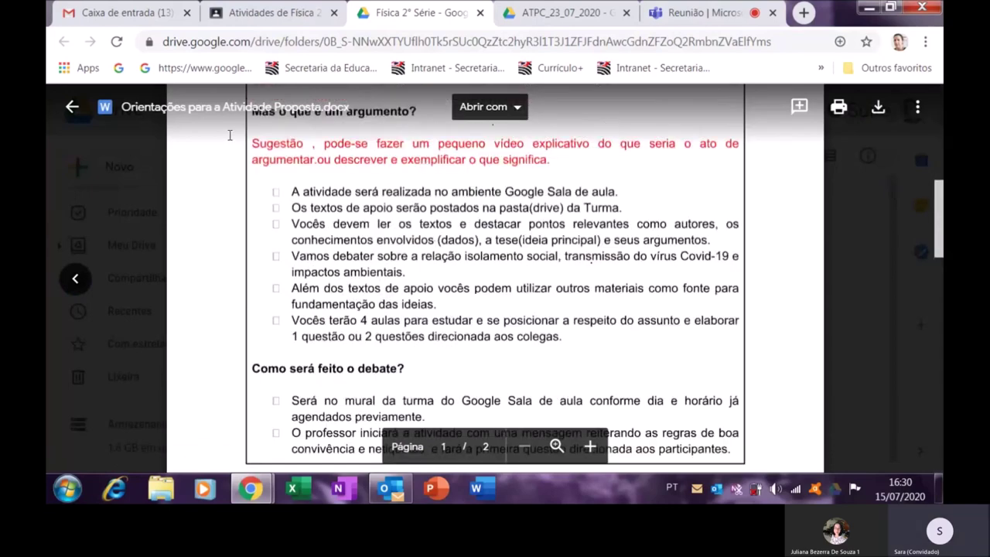
left_click(73, 110)
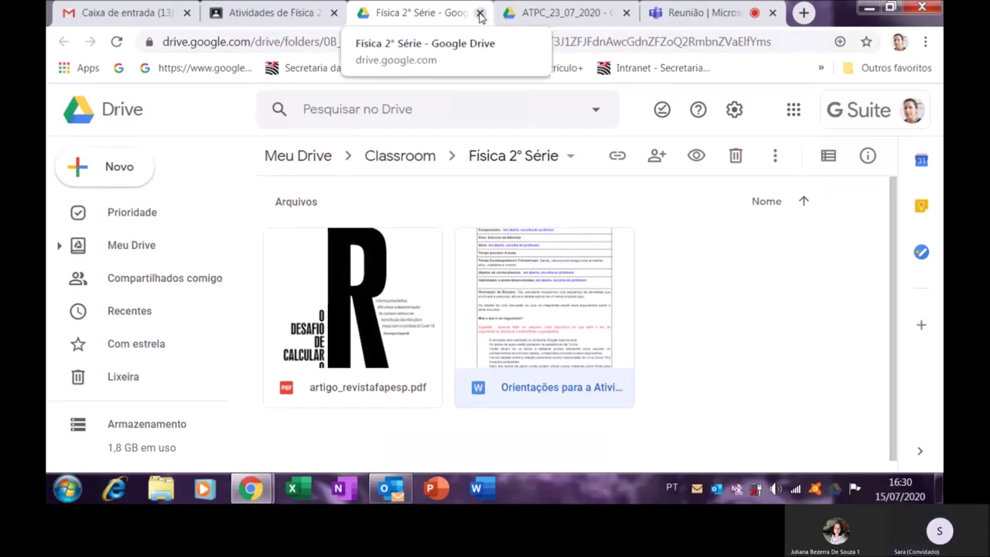
Step: Switch to Google Classroom and start a new assignment titled "Orientações para o Debate" for the Física 2° Série class
left_click(270, 15)
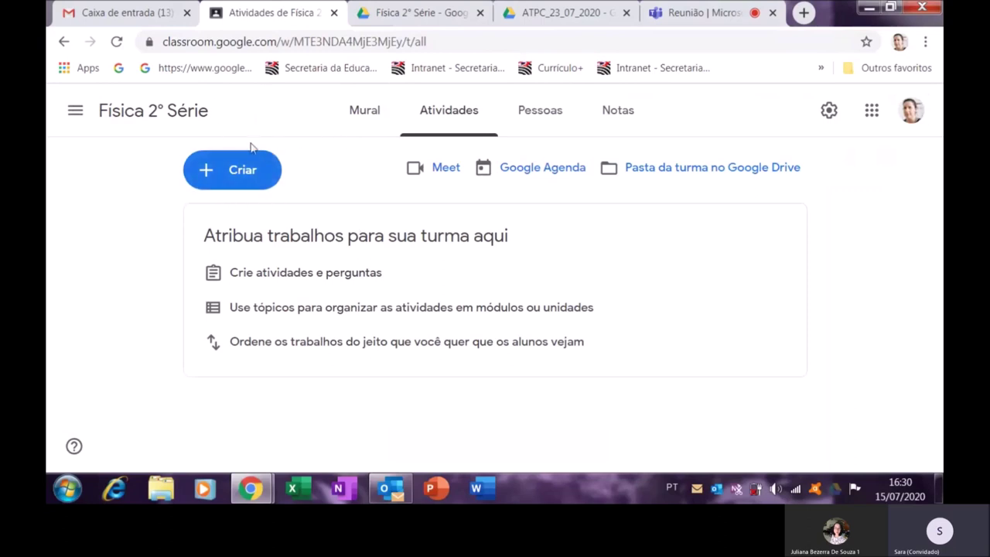
left_click(228, 171)
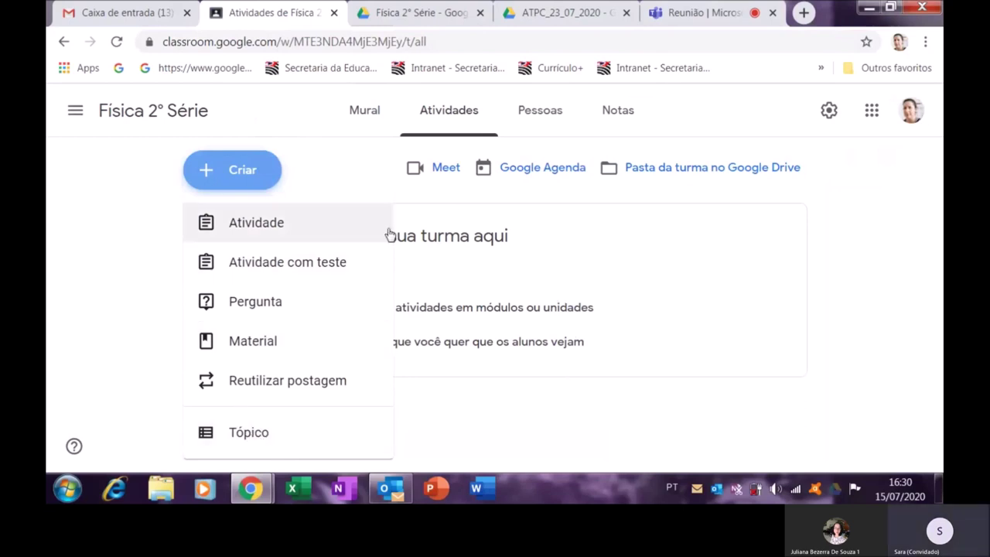
left_click(232, 180)
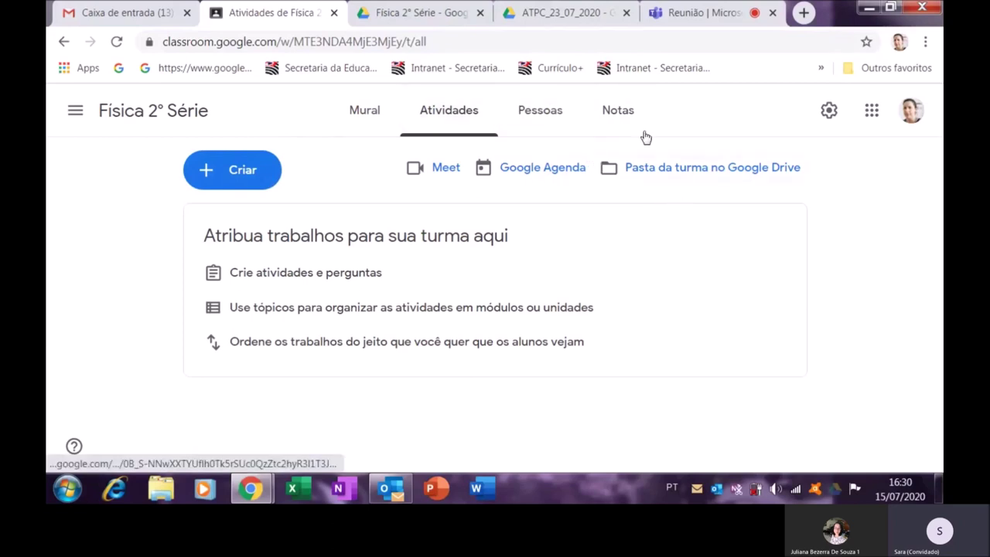
left_click(234, 174)
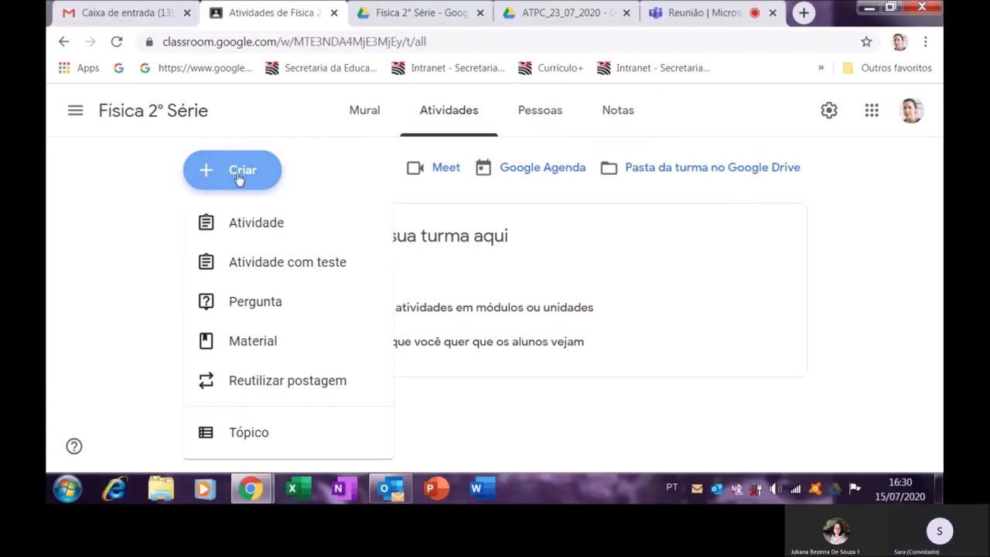
left_click(245, 232)
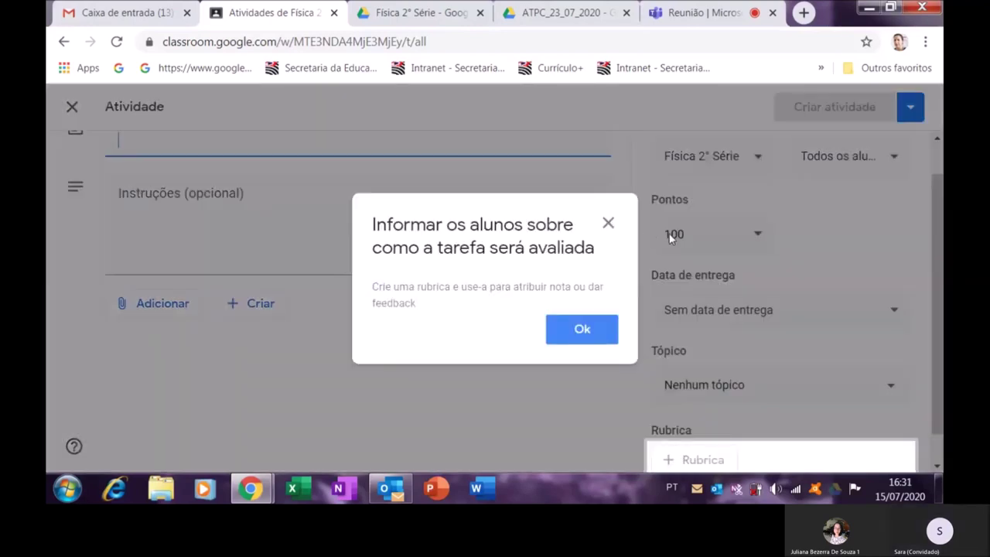
left_click(600, 333)
type("Orientações ")
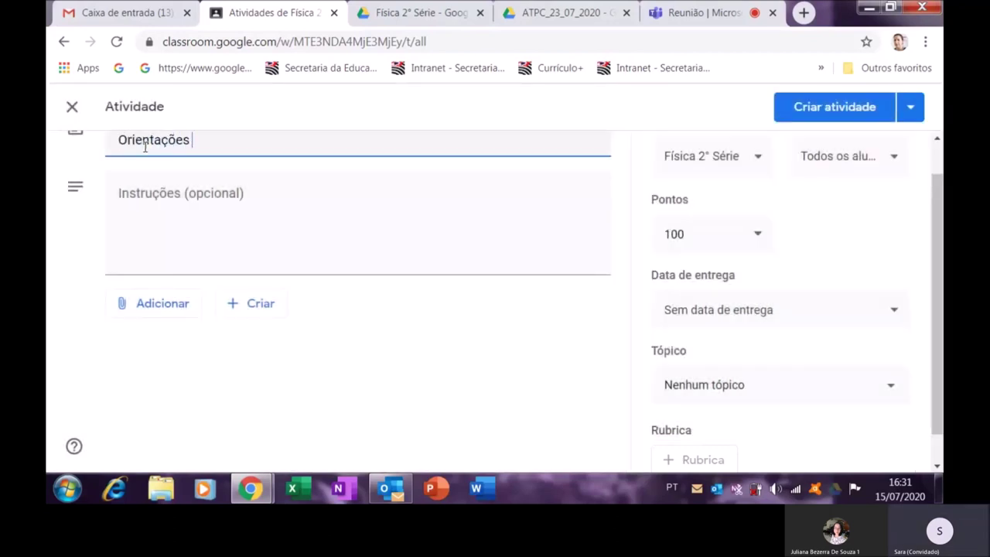
type("para o Debate")
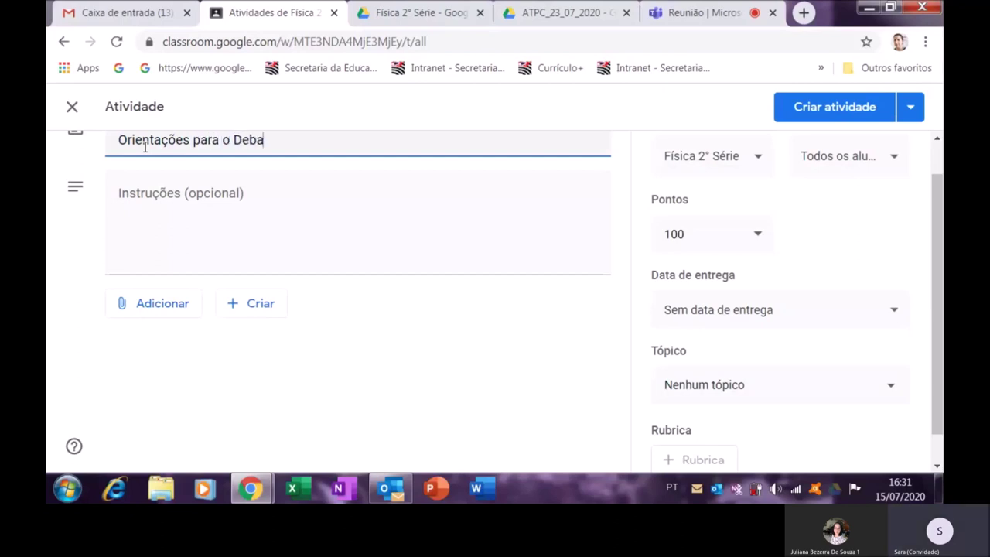
Step: Enter "Ler o texto." as the assignment's instructions
left_click(144, 215)
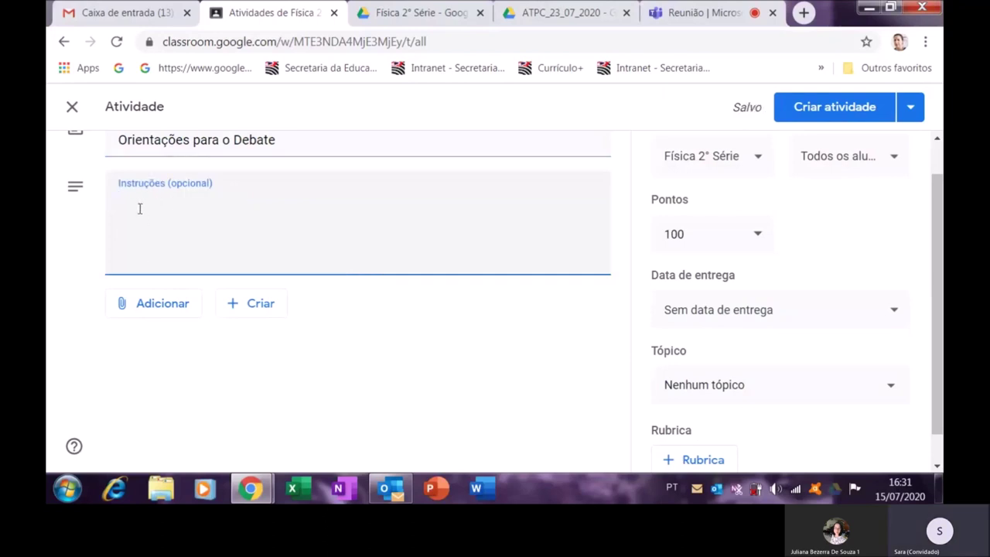
type("Ler")
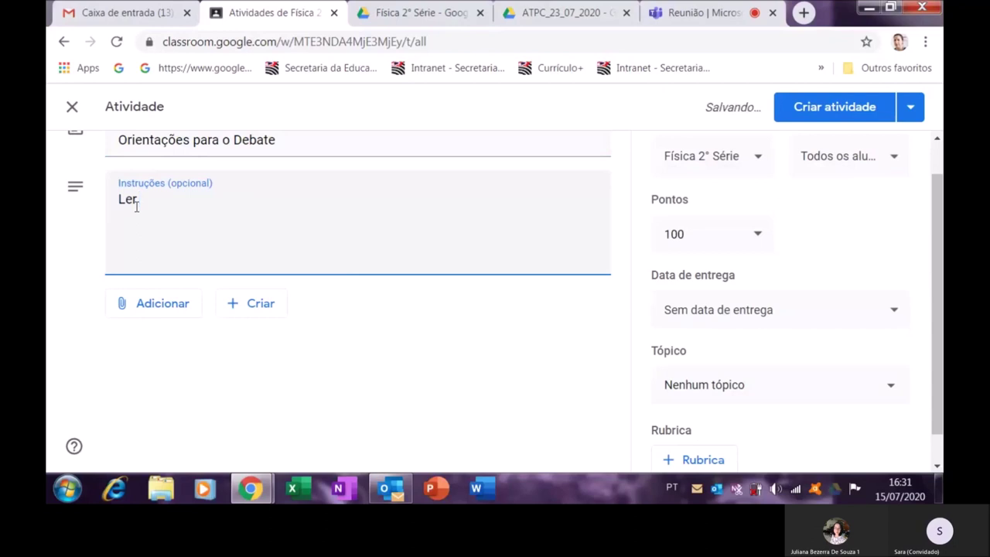
type(" atentamente")
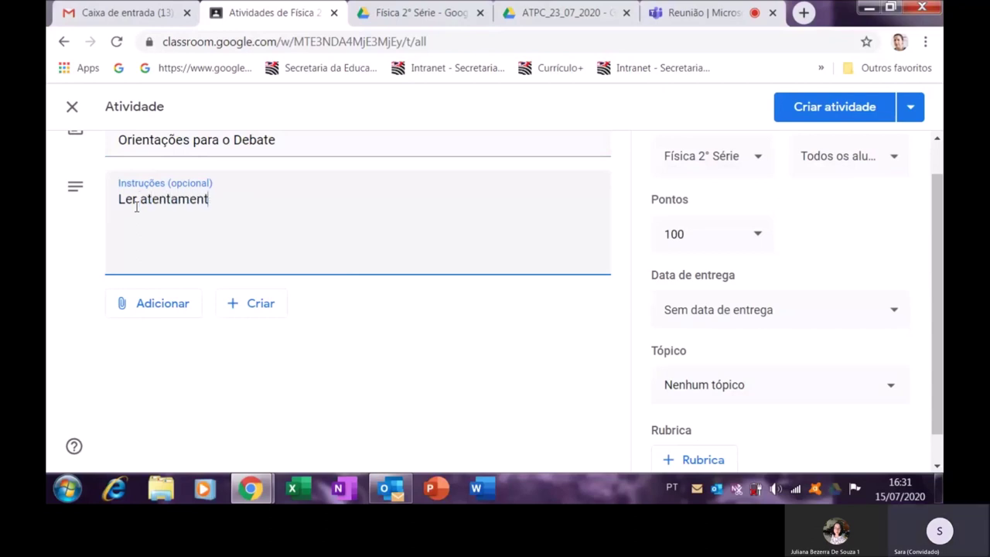
key("BackSpace")
key("BackSpace")
key("BackSpace")
key("BackSpace")
key("BackSpace")
key("BackSpace")
key("BackSpace")
key("BackSpace")
key("BackSpace")
key("BackSpace")
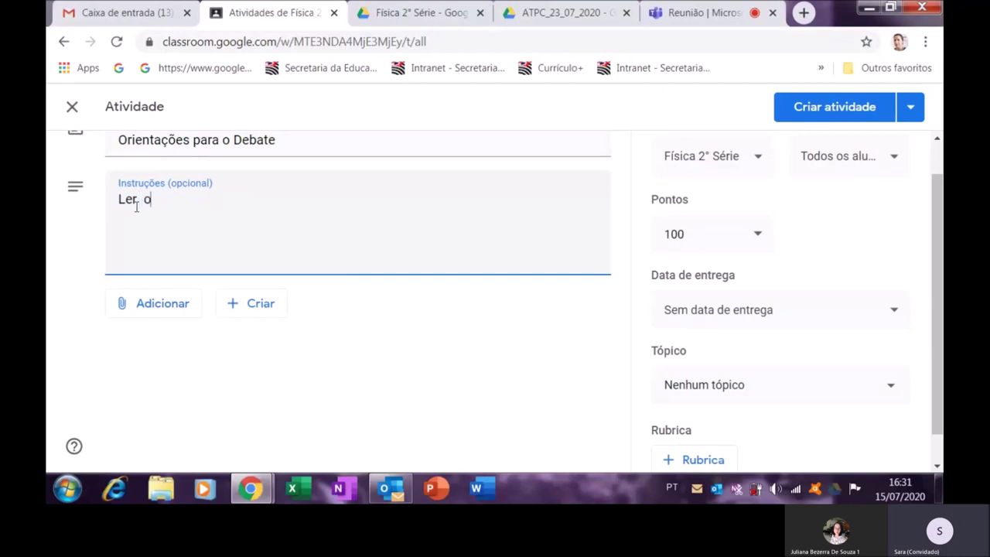
type("o texto.")
Step: Set the assignment's points to 10 and its due date to 16 July 2020 at 10:00
left_click(759, 240)
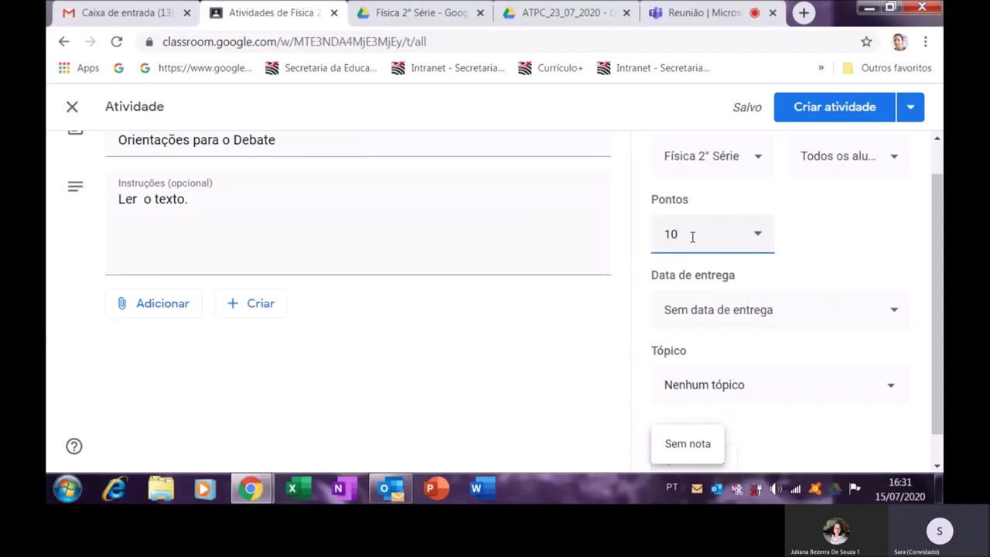
left_click(893, 311)
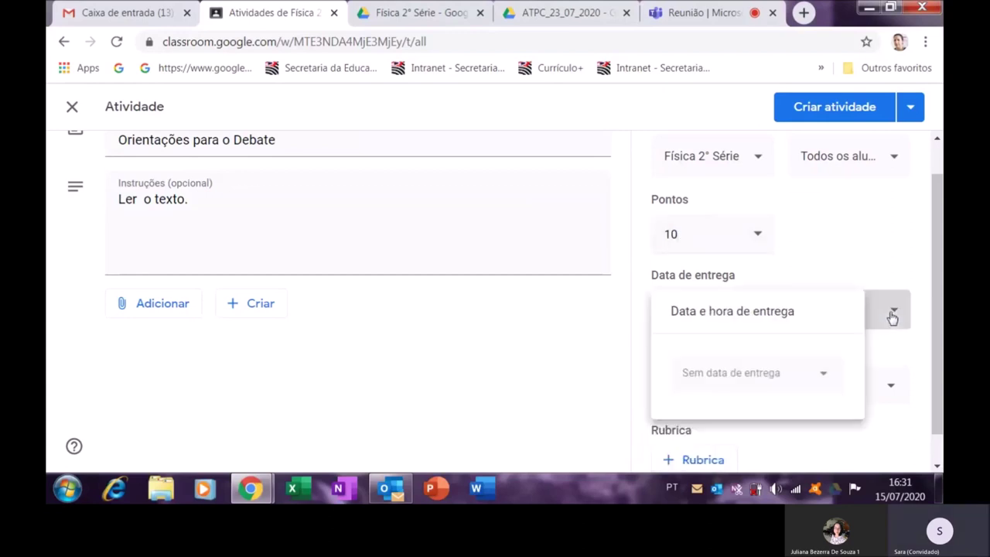
left_click(824, 383)
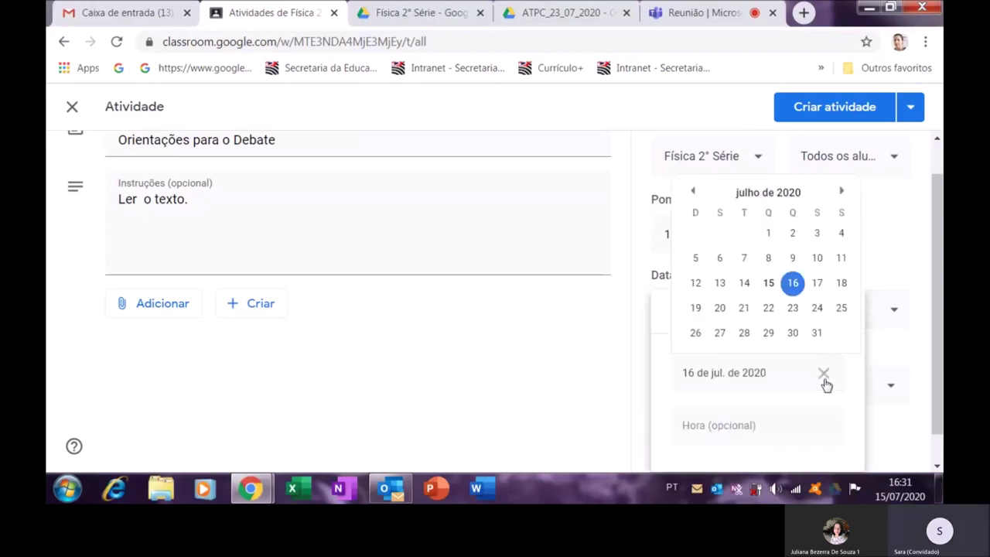
left_click(793, 284)
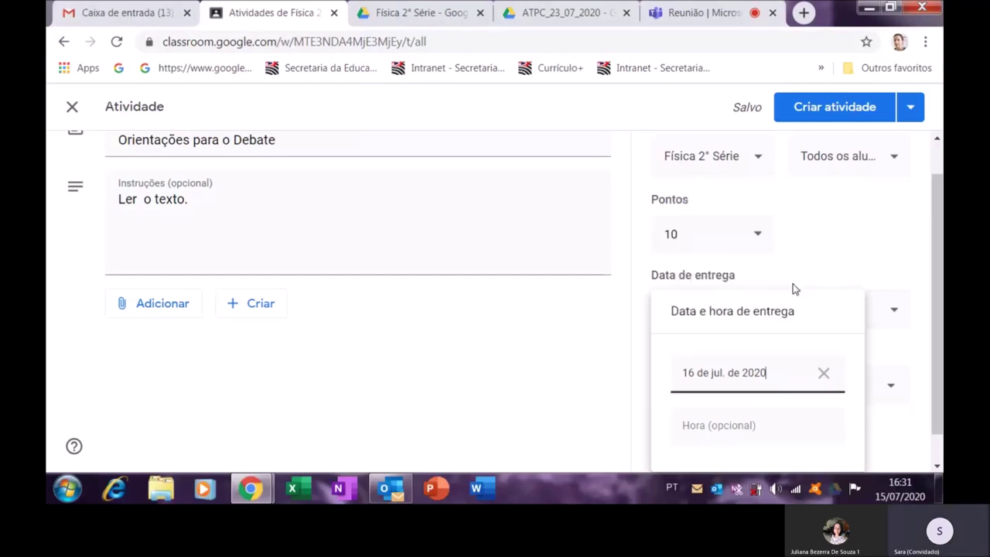
left_click(780, 425)
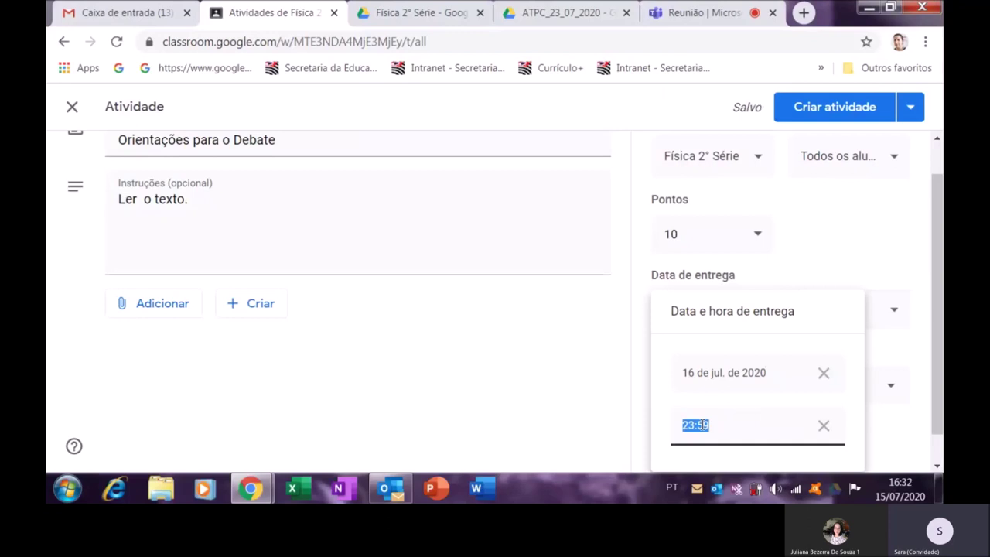
type("10")
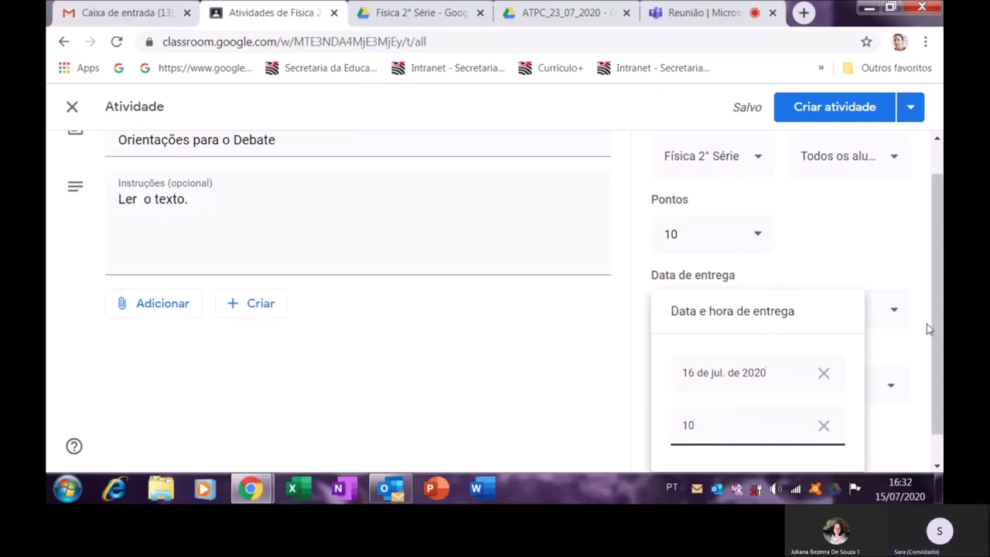
left_click_drag(939, 302, 940, 351)
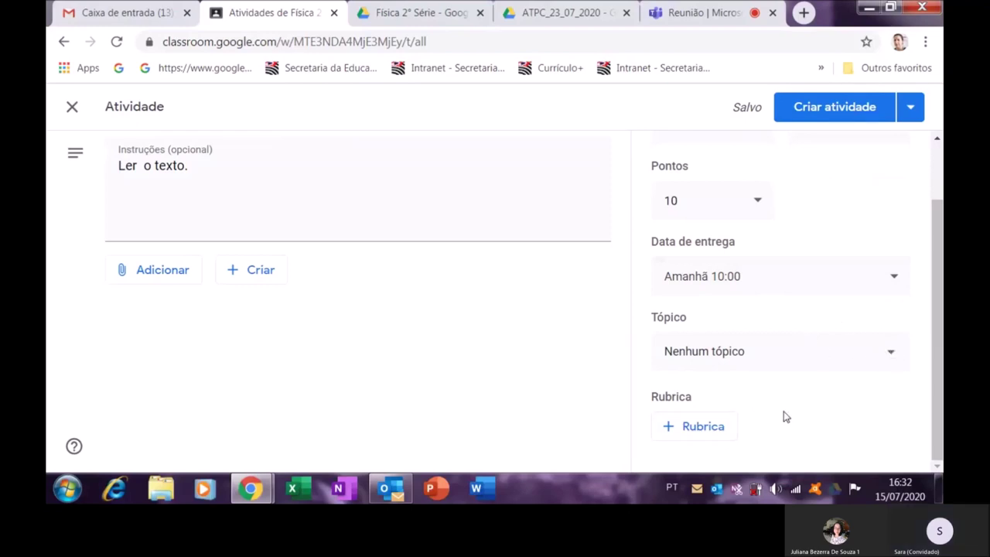
Step: Check which existing rubrics of the Física 2° Série class can be reused for the assignment
left_click(715, 434)
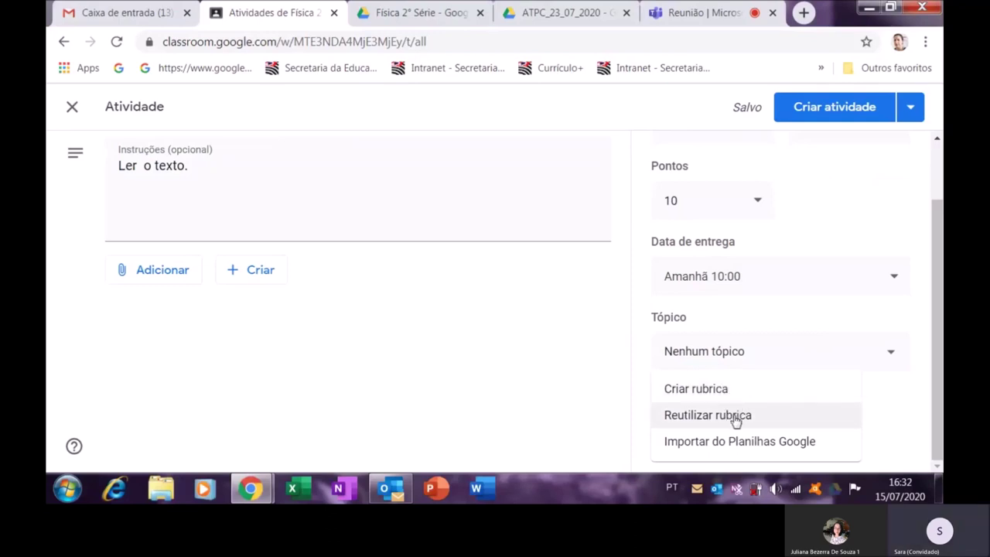
left_click(736, 418)
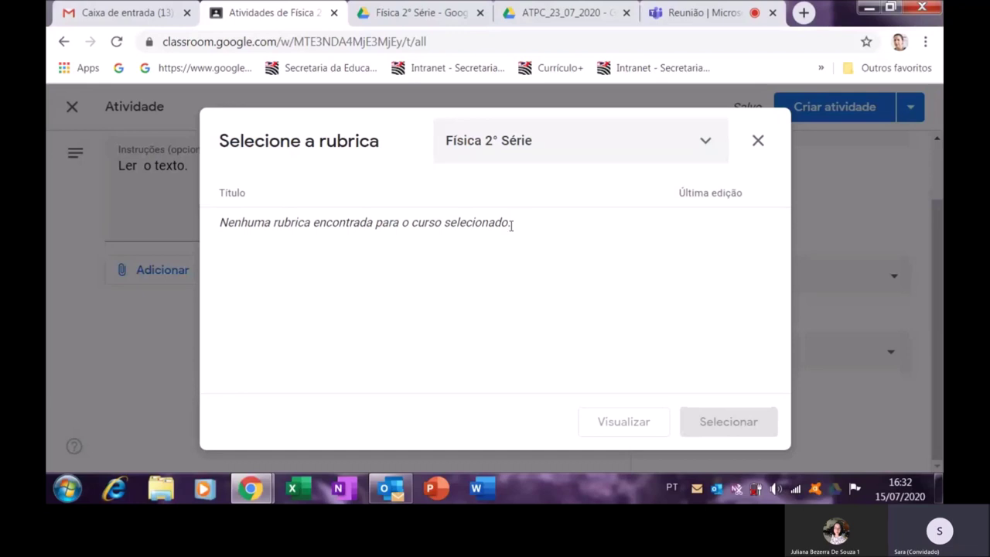
left_click(758, 141)
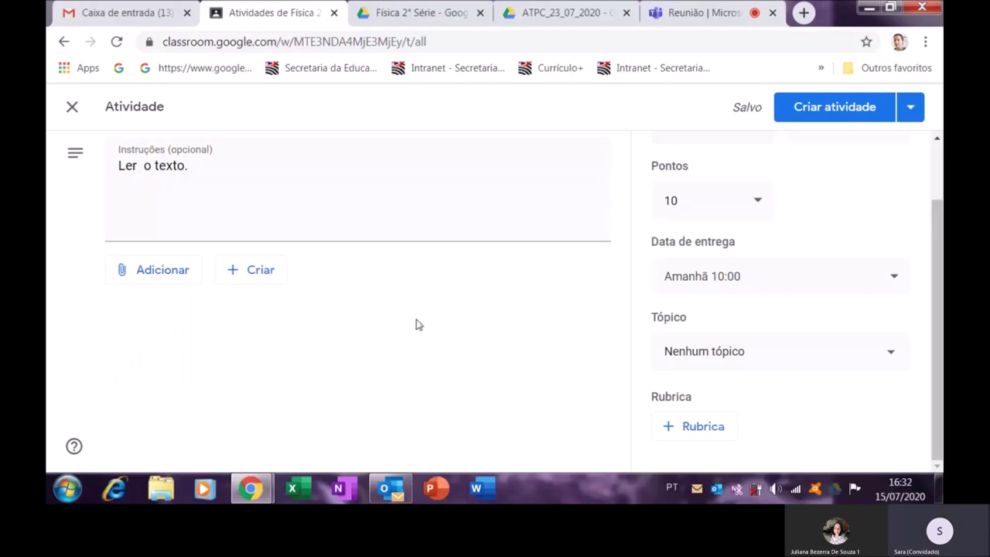
Step: Publish the debate assignment to the class and dismiss the suggestion to add a topic
left_click(797, 115)
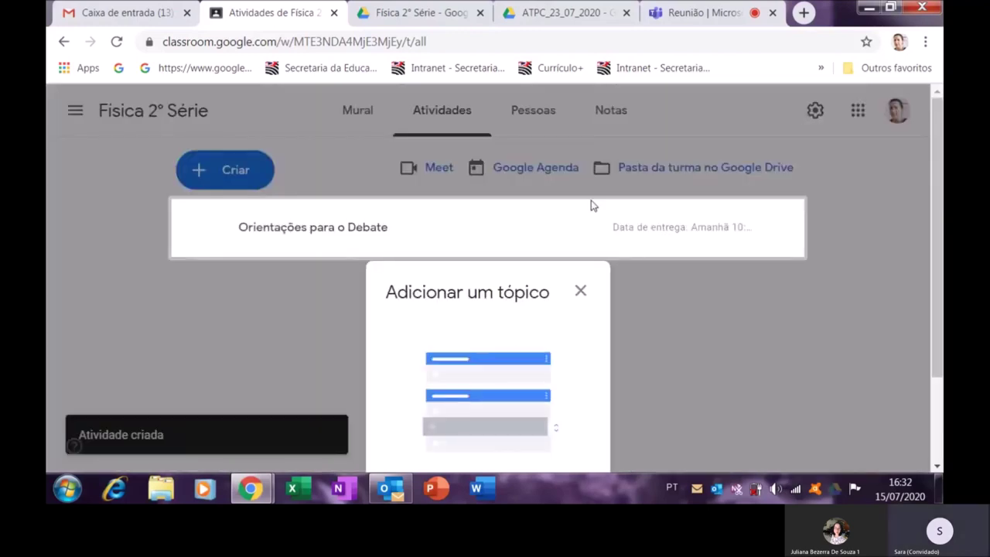
left_click(581, 294)
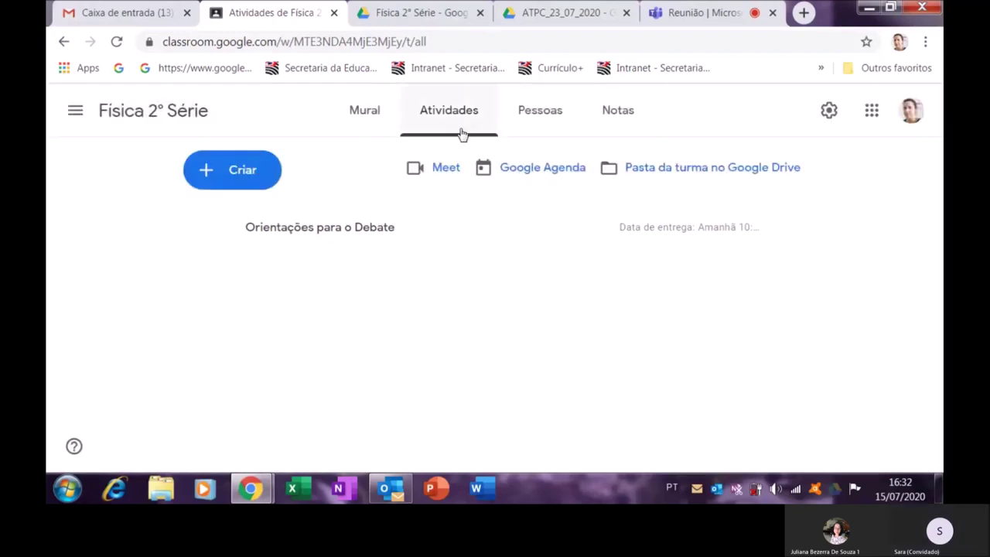
Step: Review the class's stream, classwork, people and grades pages, and return to the Microsoft Teams meeting
left_click(359, 124)
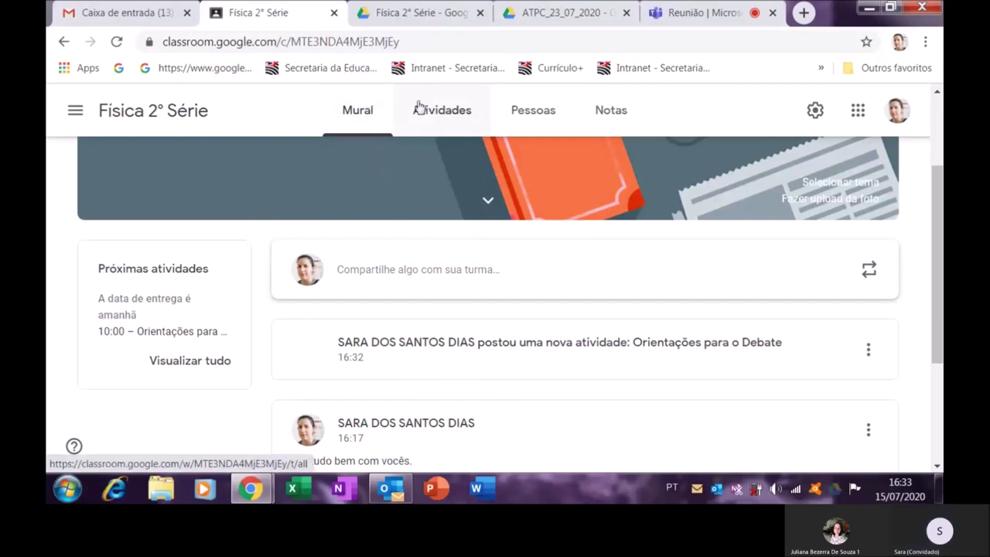
left_click(452, 113)
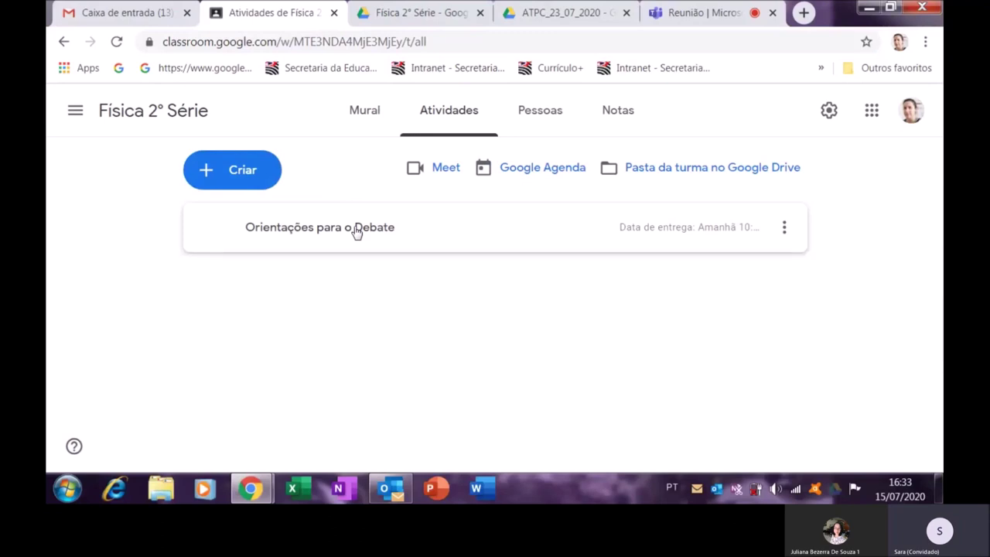
left_click(521, 116)
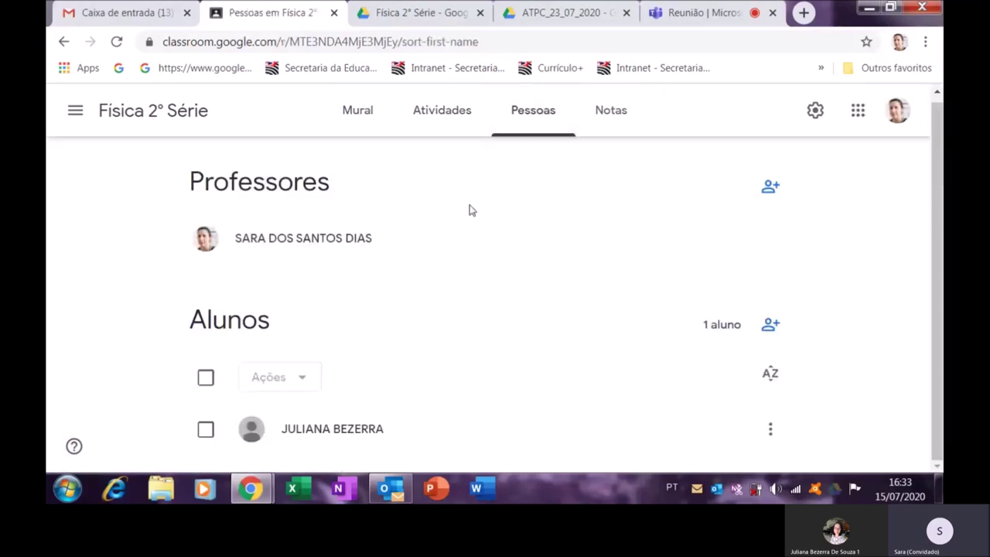
left_click(617, 120)
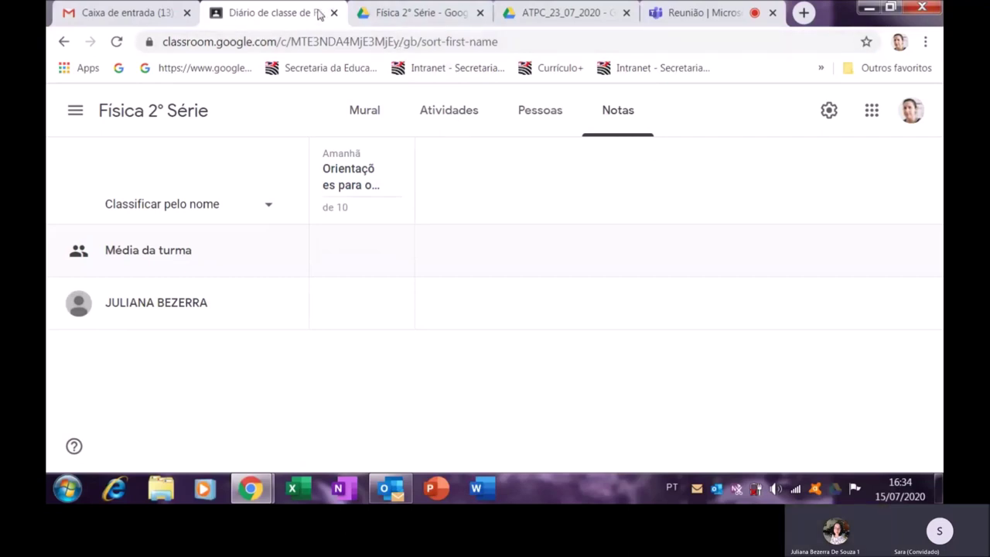
left_click(662, 16)
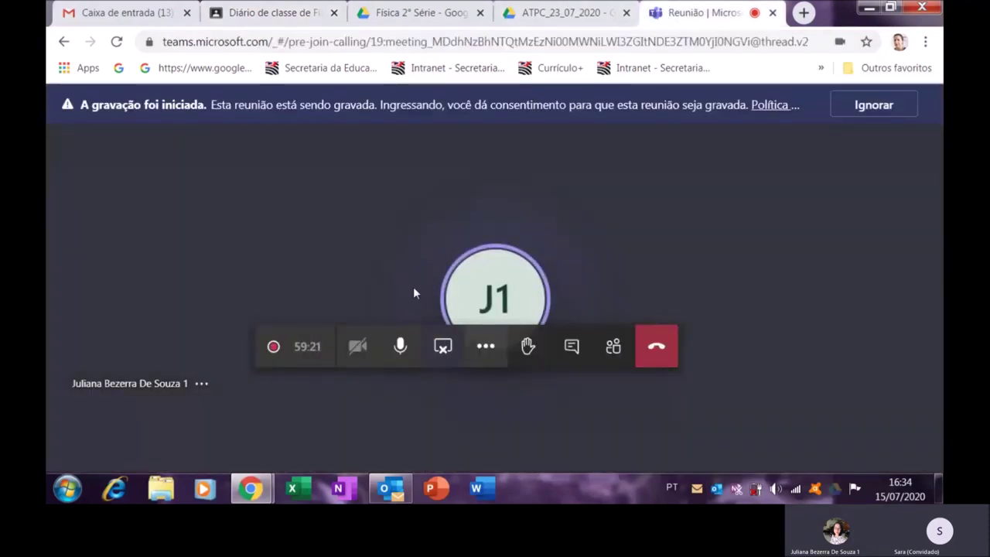
Step: Stop sharing the screen in the Teams meeting and read the Classroom comment-mention notification in the student's Gmail inbox
left_click(444, 349)
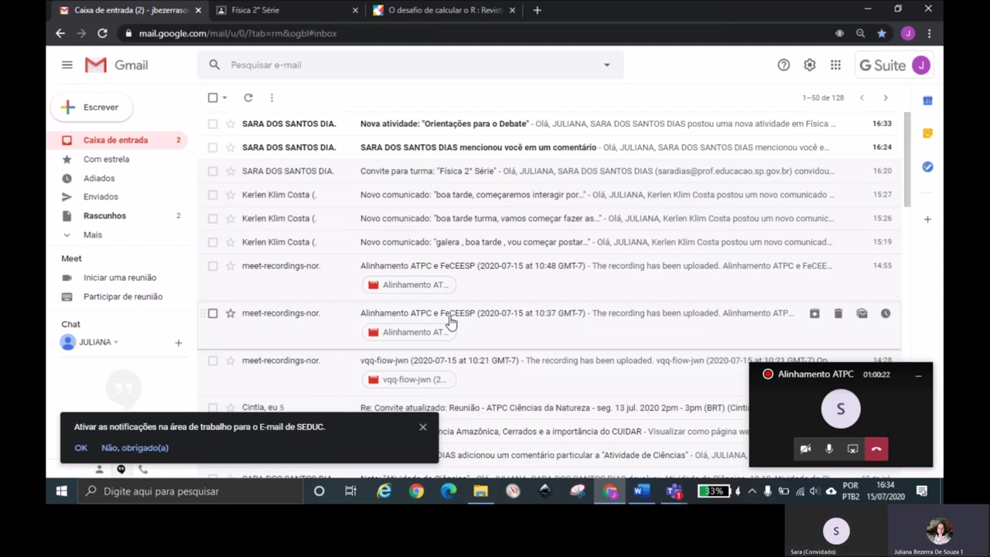
left_click(459, 150)
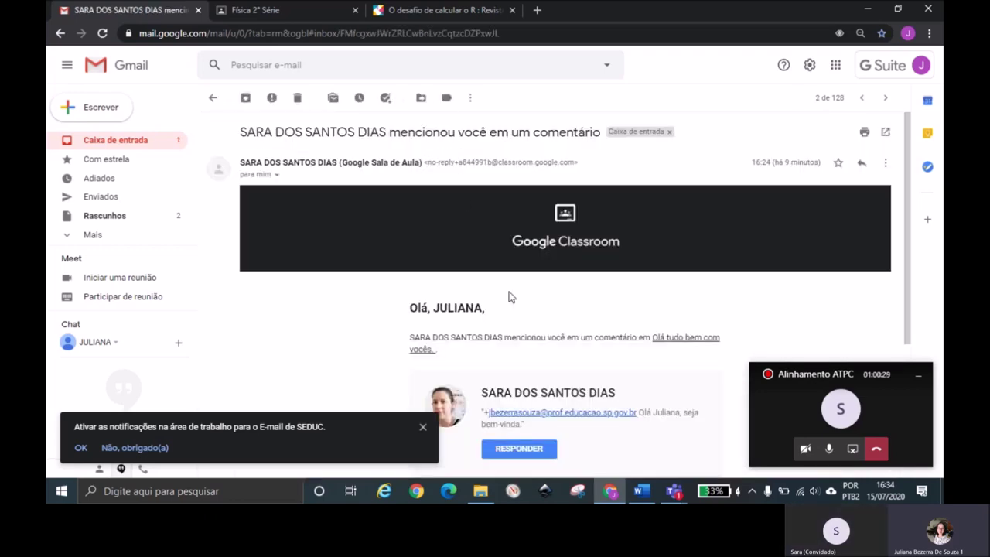
scroll(618, 321, "down", 2)
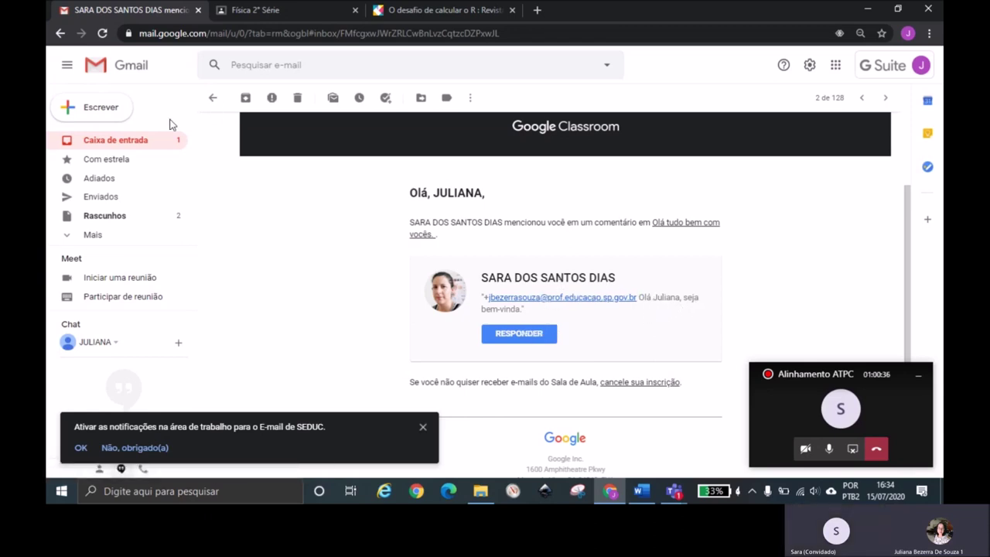
left_click(166, 143)
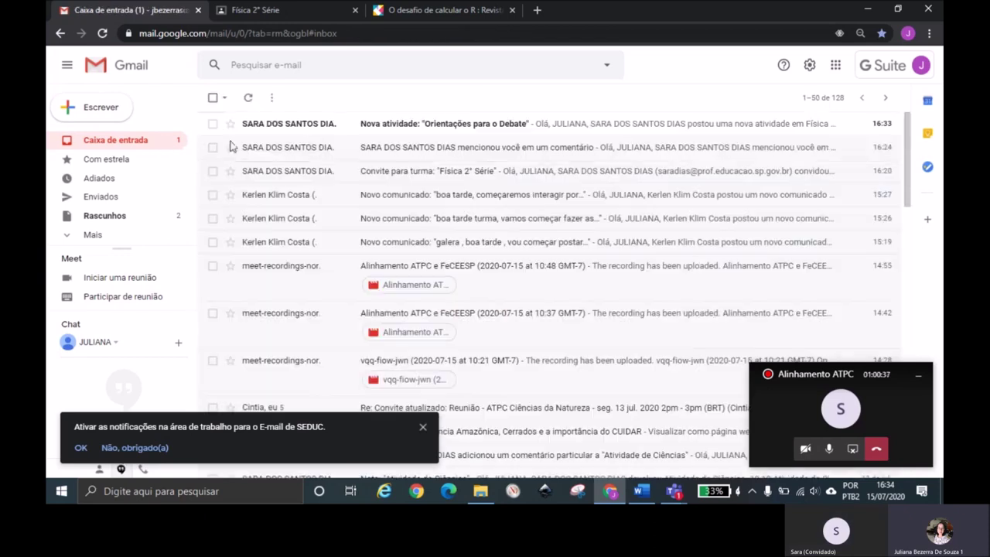
Step: Open the "Orientações para o Debate" assignment from its notification e-mail and review its points, due date and instructions
left_click(387, 126)
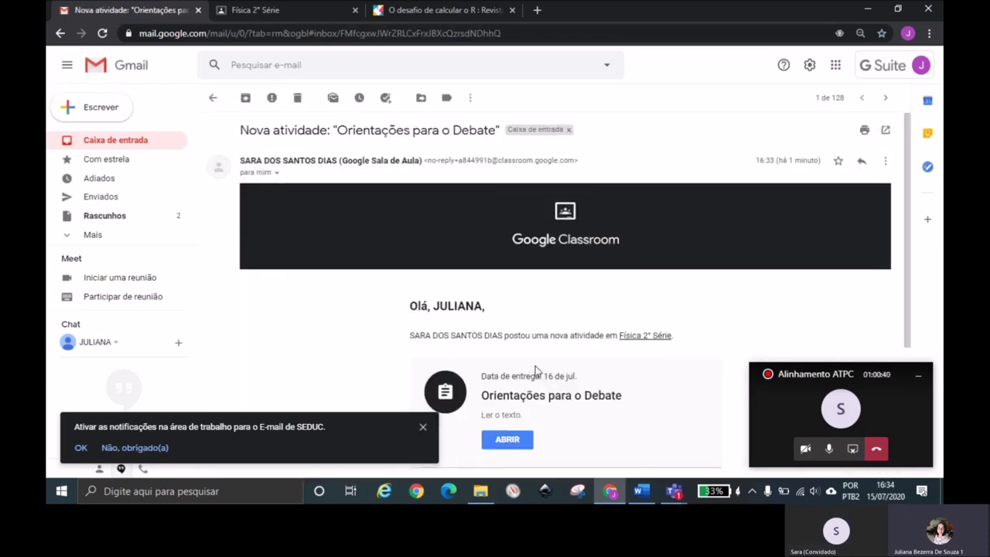
scroll(514, 350, "down", 3)
left_click(510, 328)
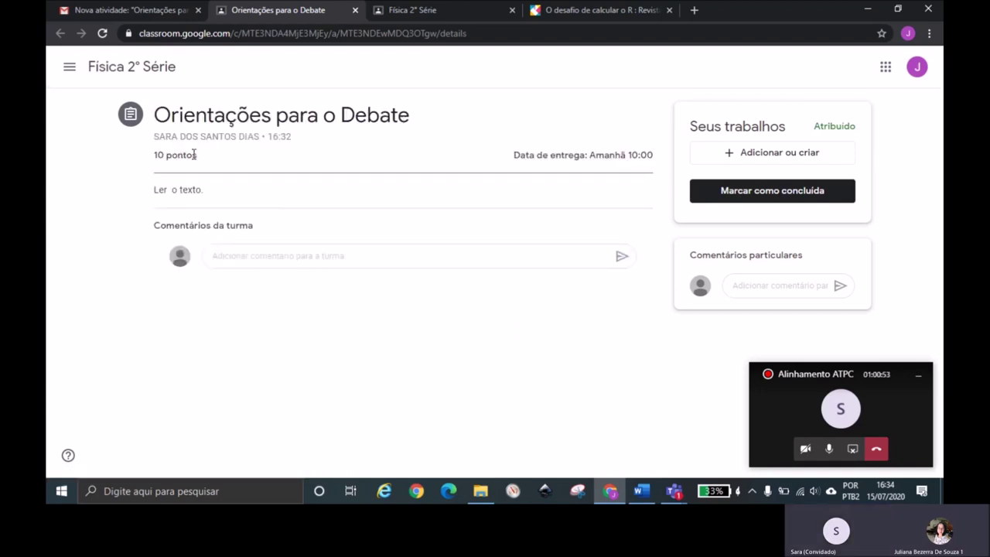
mouse_move(159, 189)
left_mouse_down()
mouse_move(204, 189)
mouse_move(151, 189)
left_mouse_up()
left_click(255, 195)
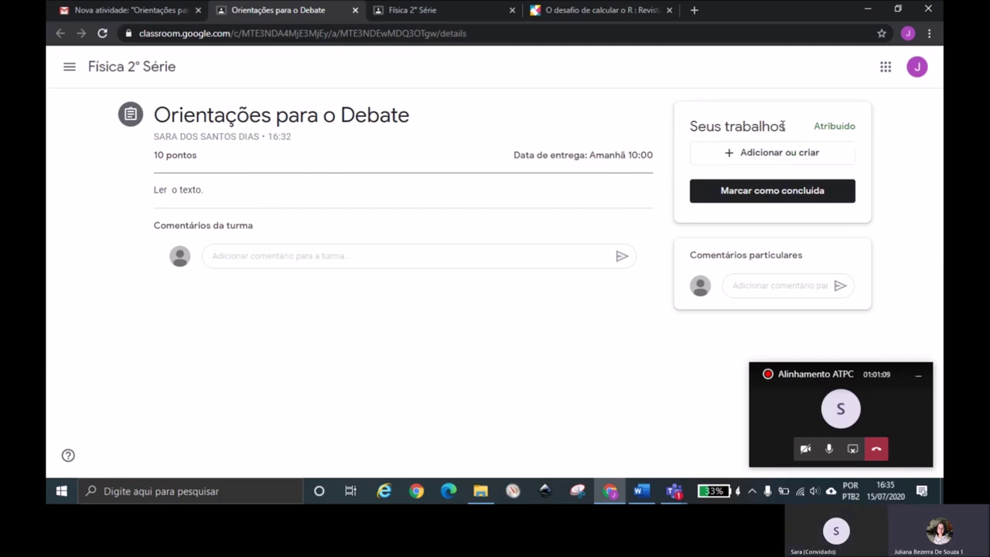
Step: Upload ATIVIDADE.docx from the computer's ATPC 23_07 folder as the student's work for the assignment, moving the meeting window out of the way
left_click(757, 155)
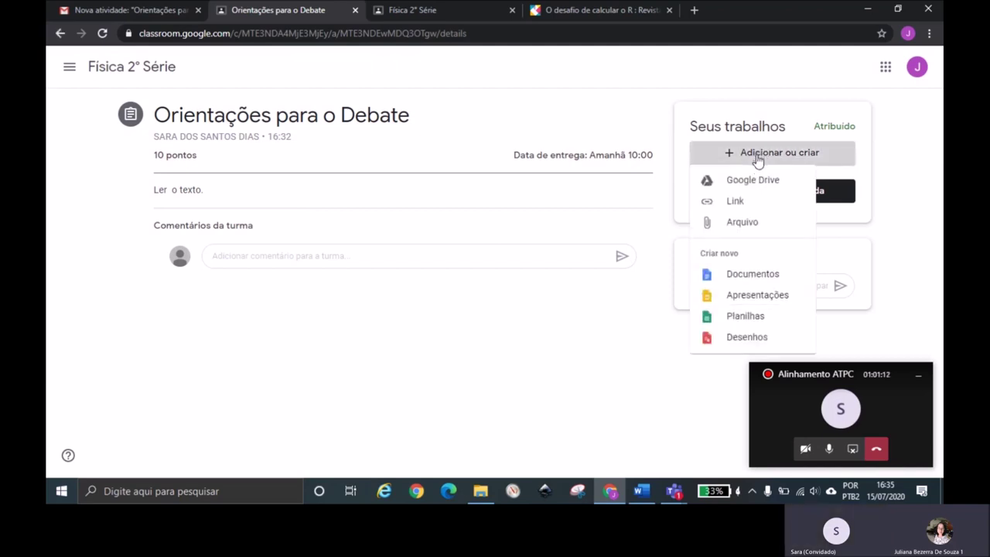
left_click(754, 224)
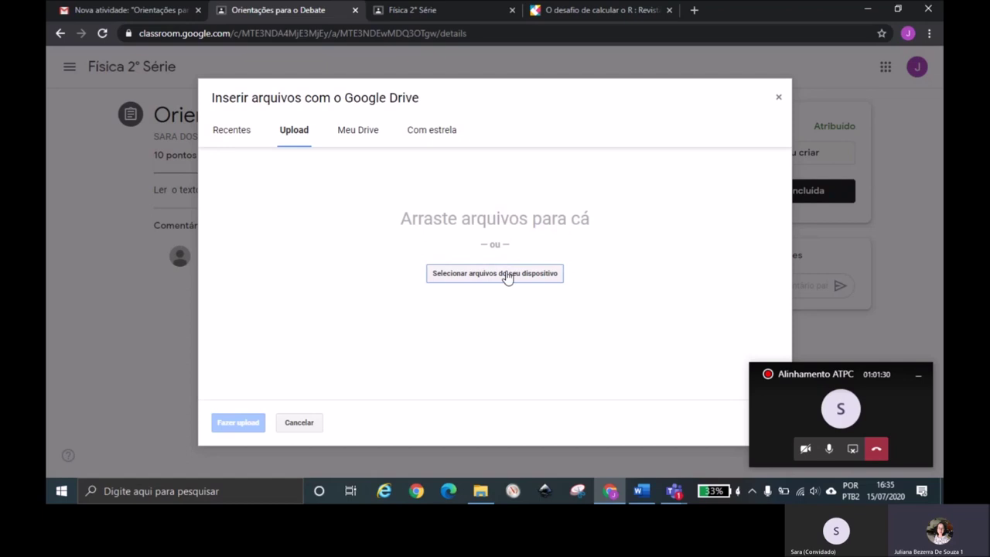
left_click(499, 274)
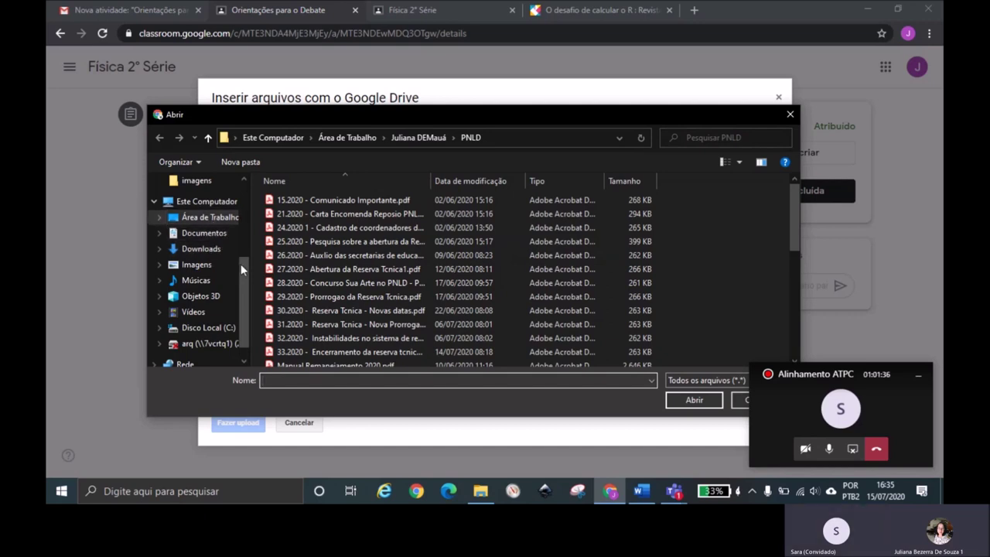
left_click_drag(247, 281, 248, 232)
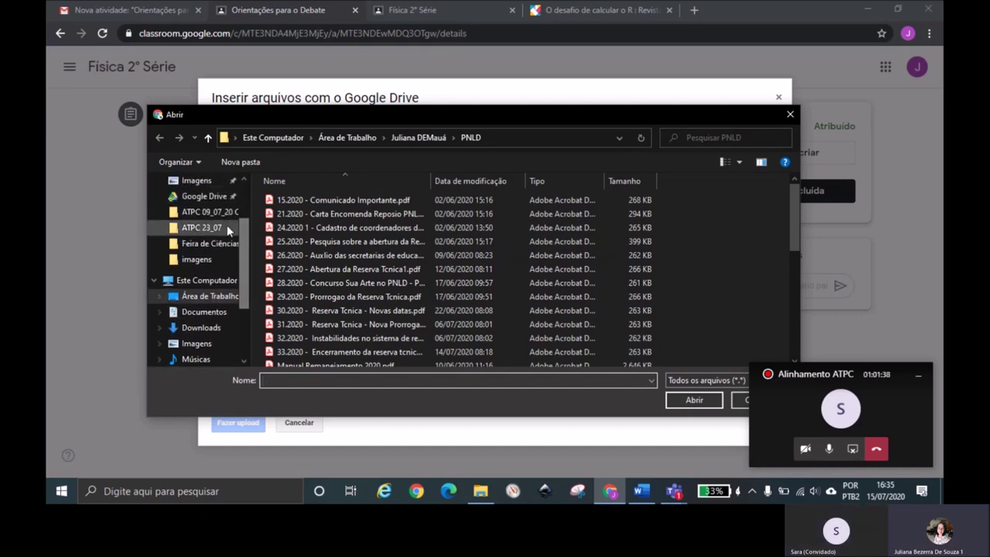
left_click(222, 227)
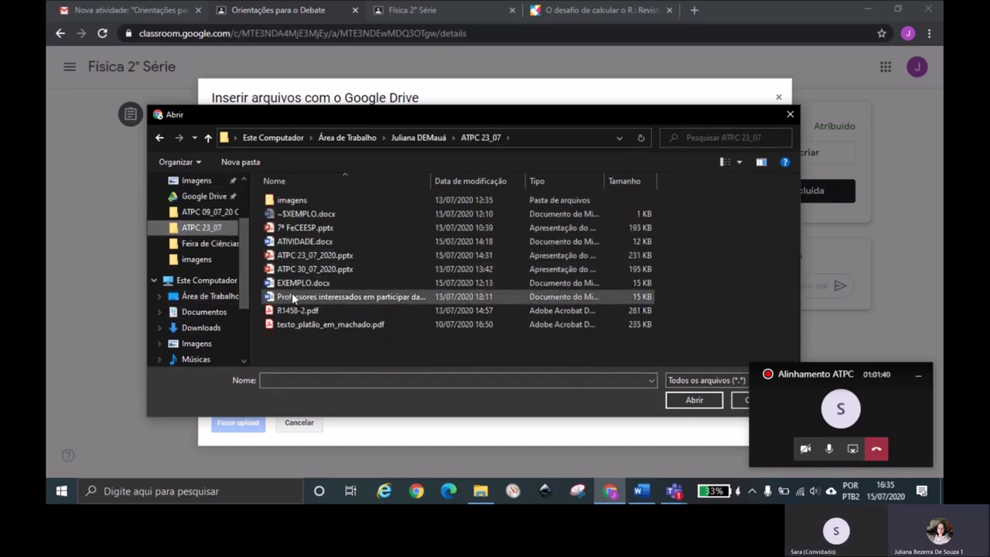
left_click(301, 243)
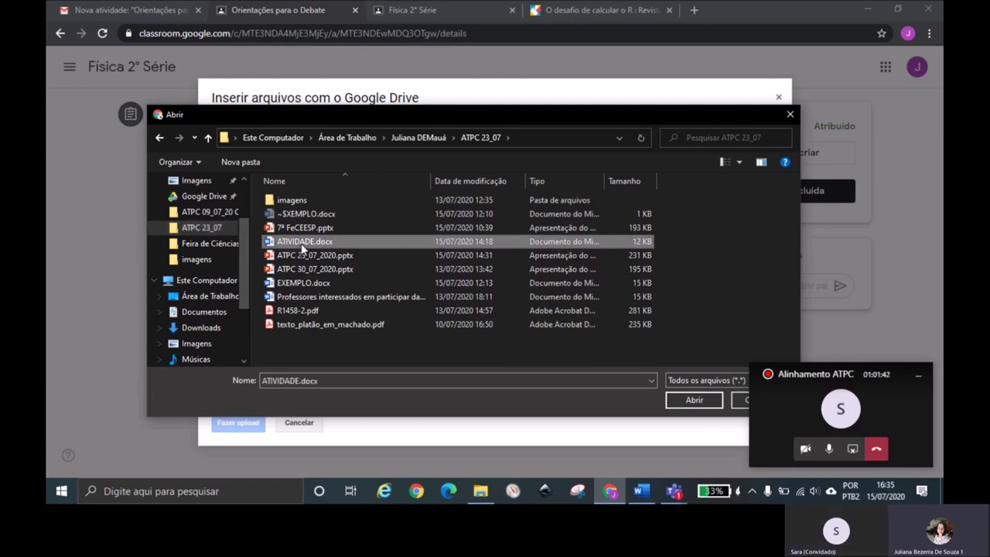
left_click(694, 400)
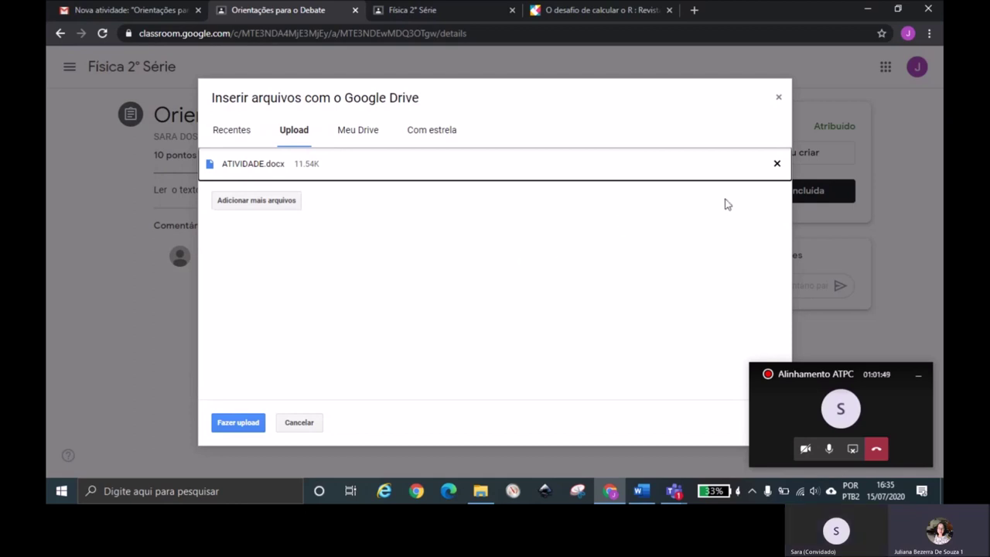
left_click_drag(827, 387, 845, 261)
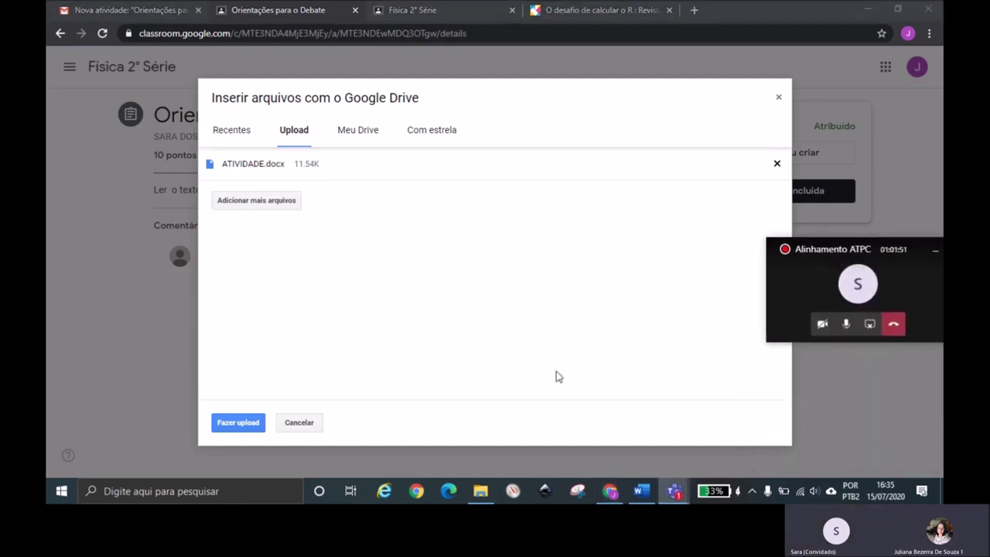
left_click(236, 423)
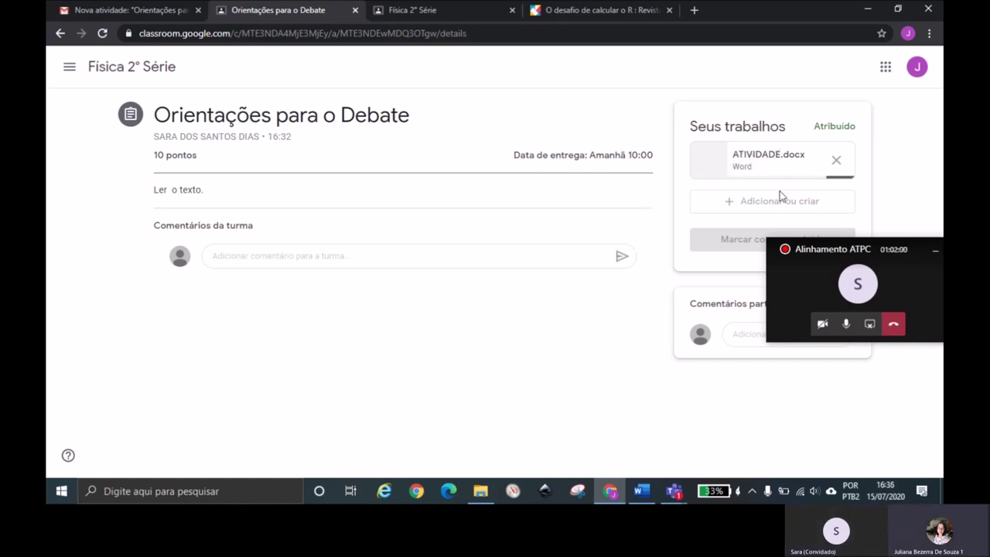
left_click_drag(827, 257, 813, 286)
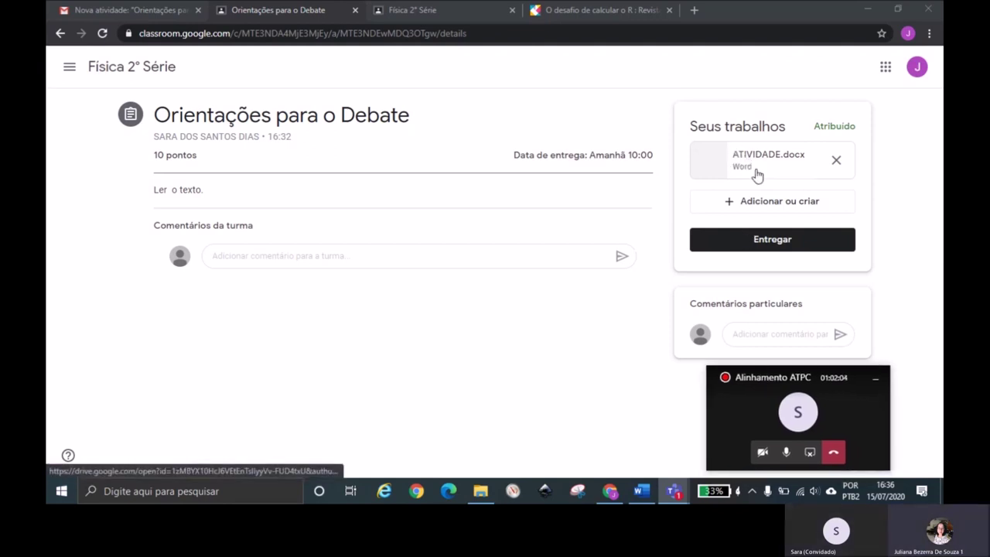
Step: Post the private comment "Professora estou com dúvida na questão 1" on the student's assignment
left_click(763, 331)
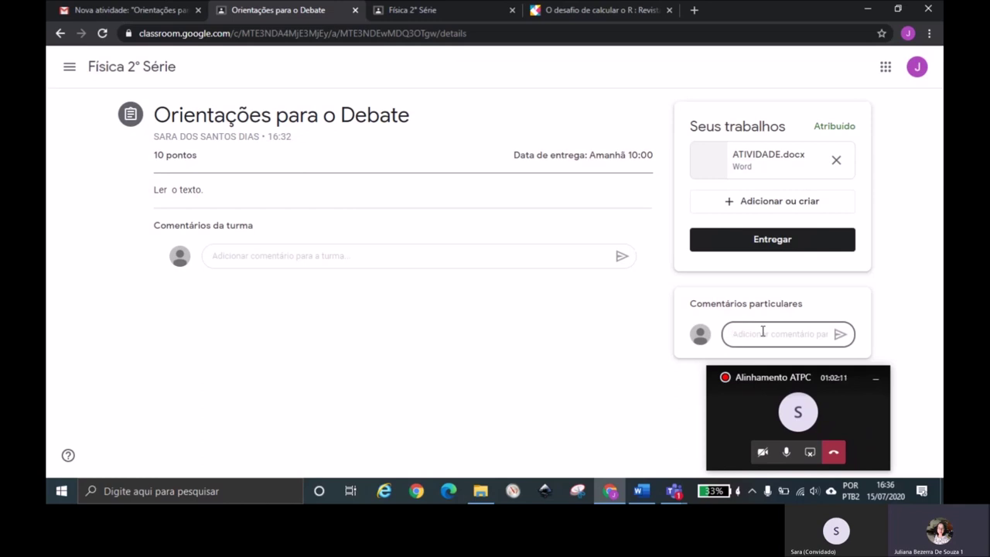
type("Professora ")
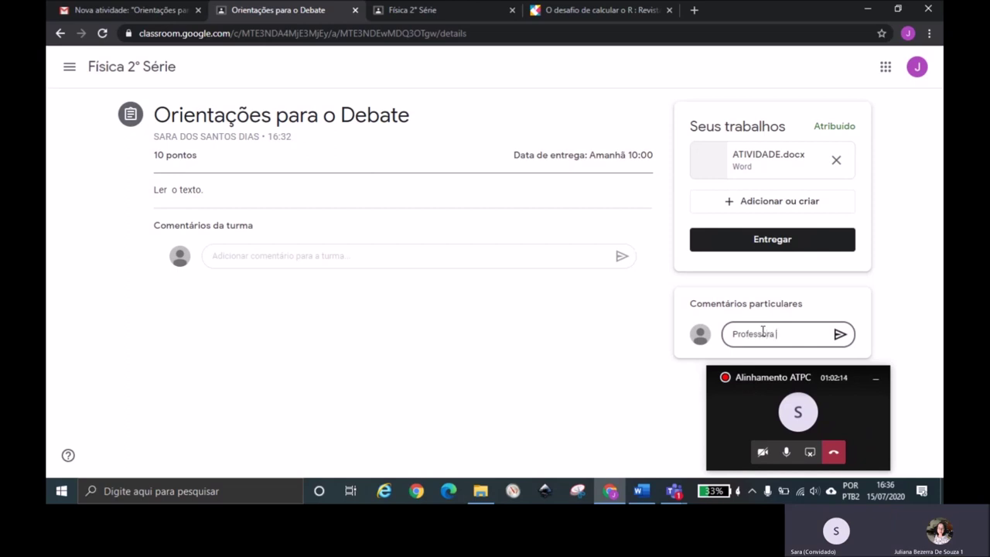
type("estou com dúvida")
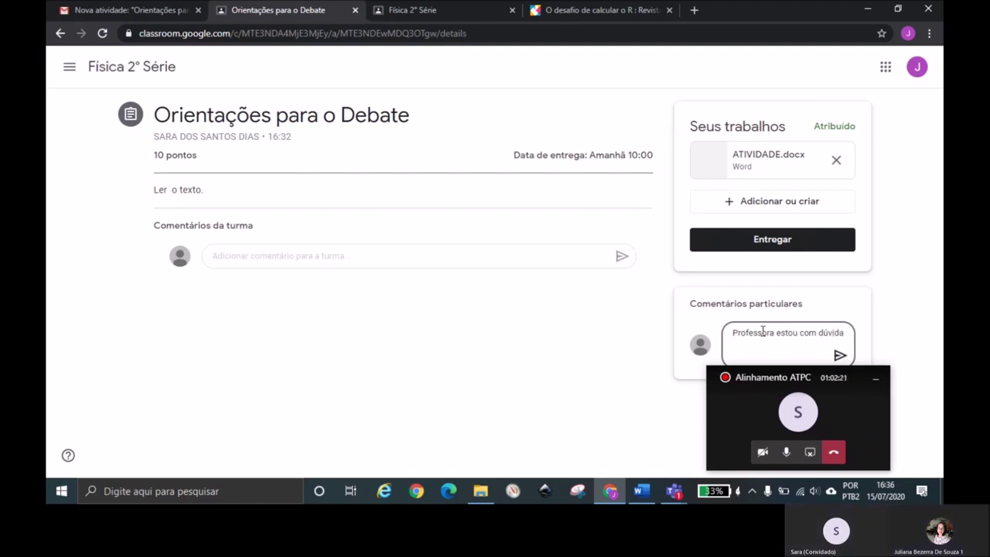
type(" na questão ")
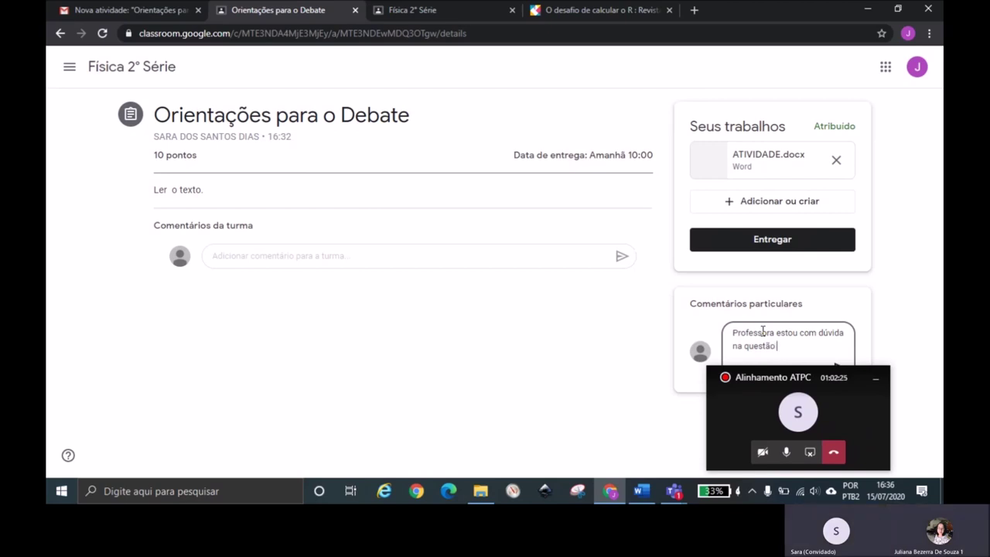
type("1")
left_click_drag(762, 388, 505, 370)
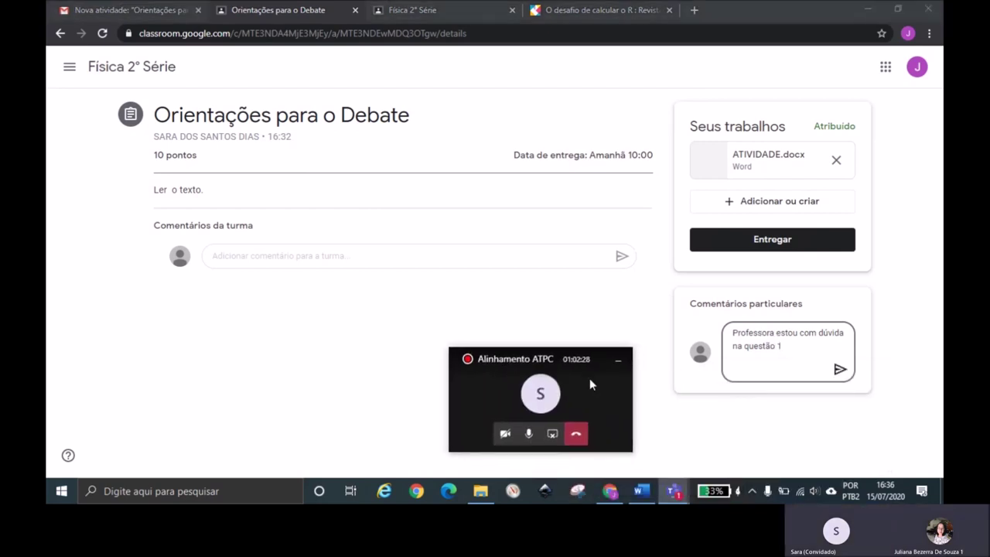
left_click(840, 370)
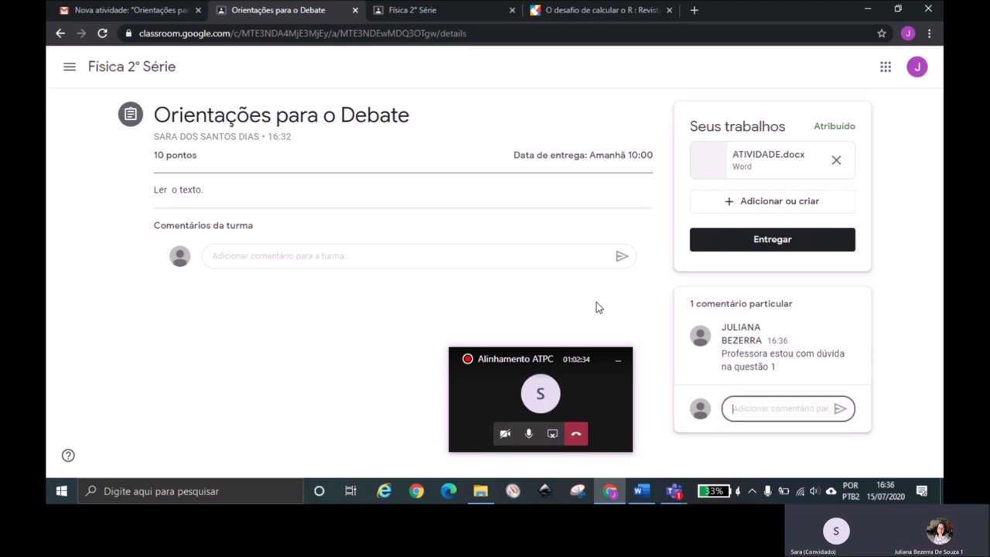
Step: Stop sharing the student's screen and look through the Física 2° Série stream in the teacher's Classroom, hiding the sharing notice
left_click(552, 435)
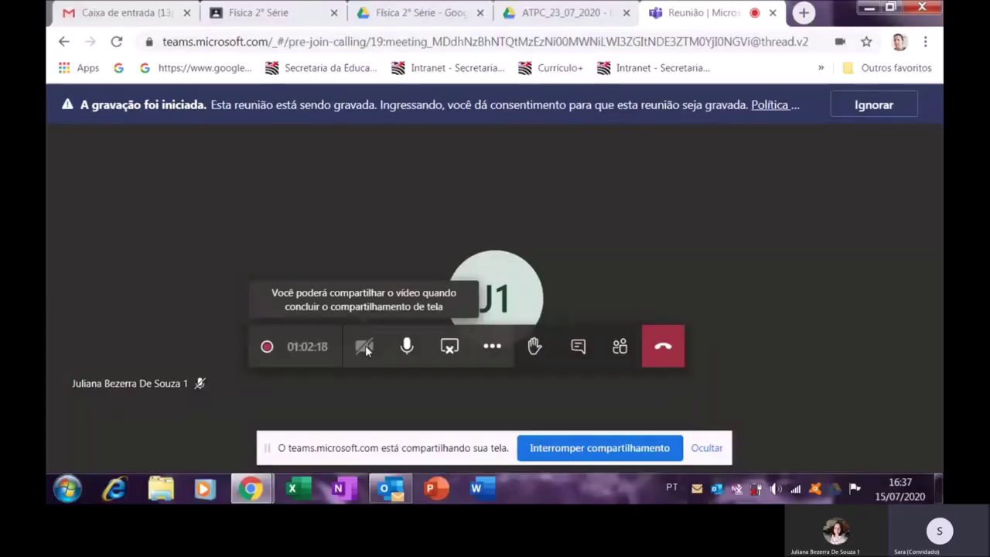
left_click(293, 15)
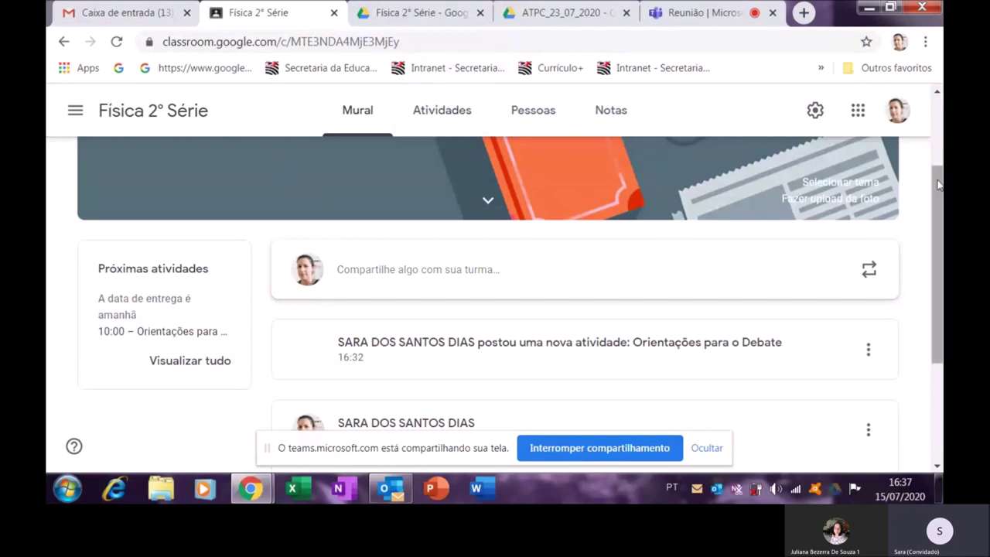
scroll(938, 186, "down", 1)
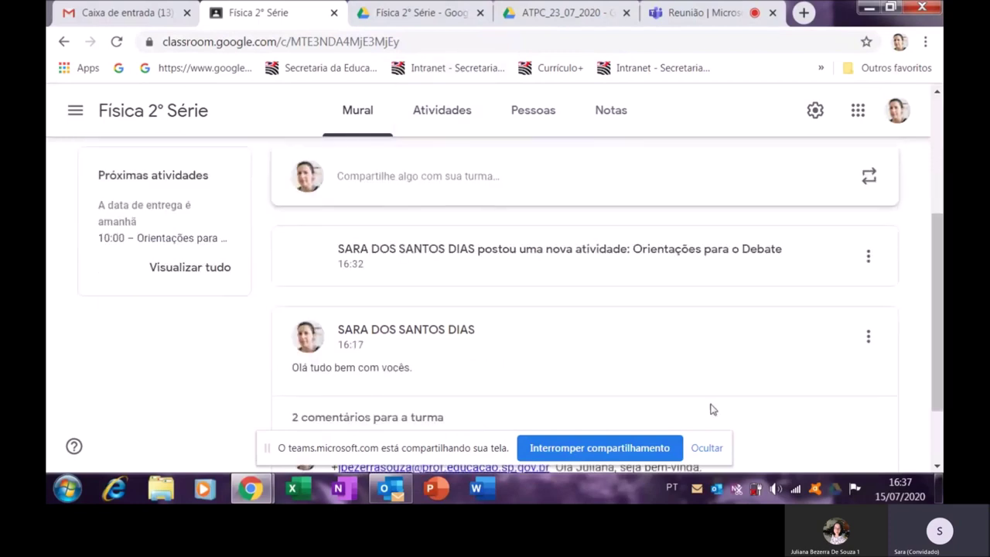
left_click(708, 450)
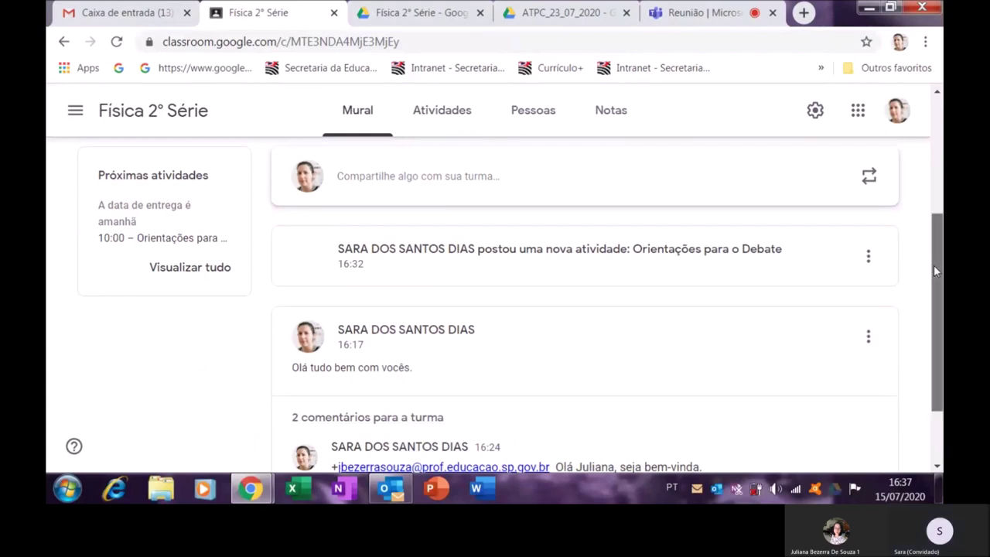
scroll(941, 325, "down", 1)
left_click_drag(941, 359, 938, 145)
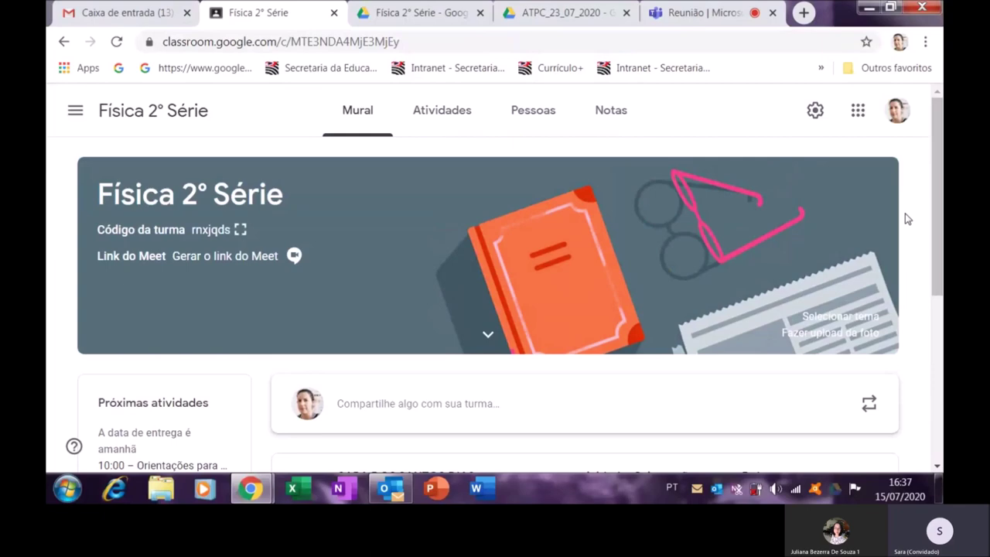
Step: Check the submission status of "Orientações para o Debate" in the classwork and look through the class stream's posts and comments
left_click(448, 120)
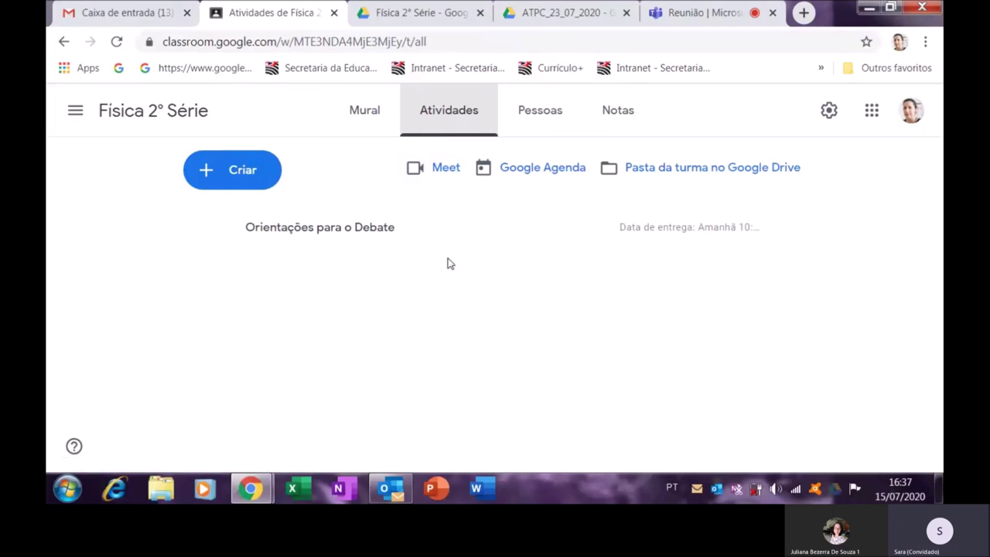
left_click(400, 235)
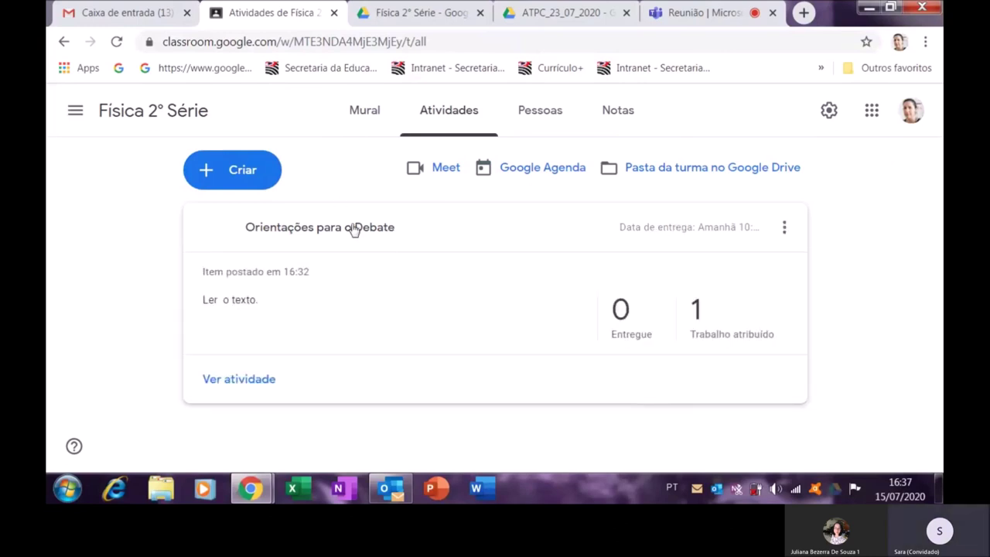
left_click(363, 112)
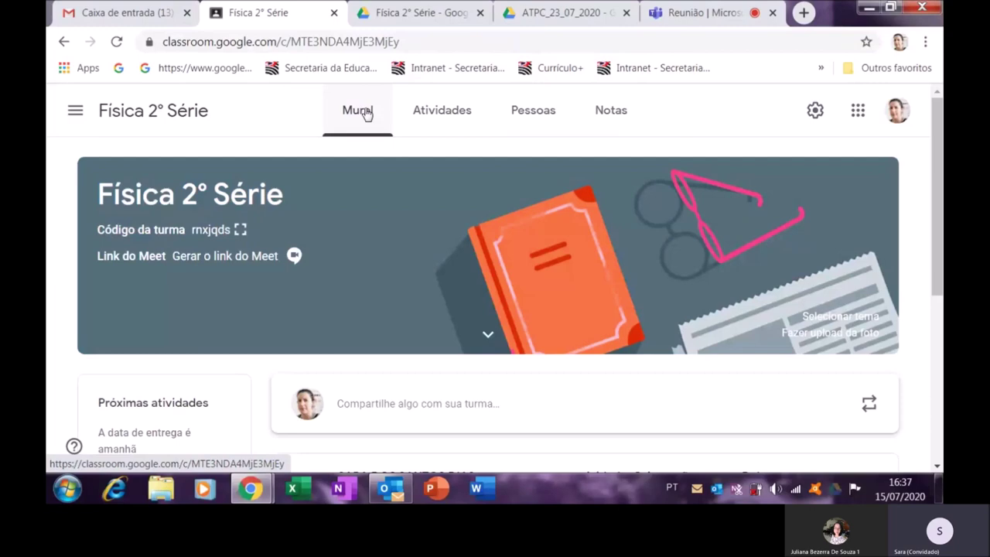
left_click_drag(938, 226, 933, 354)
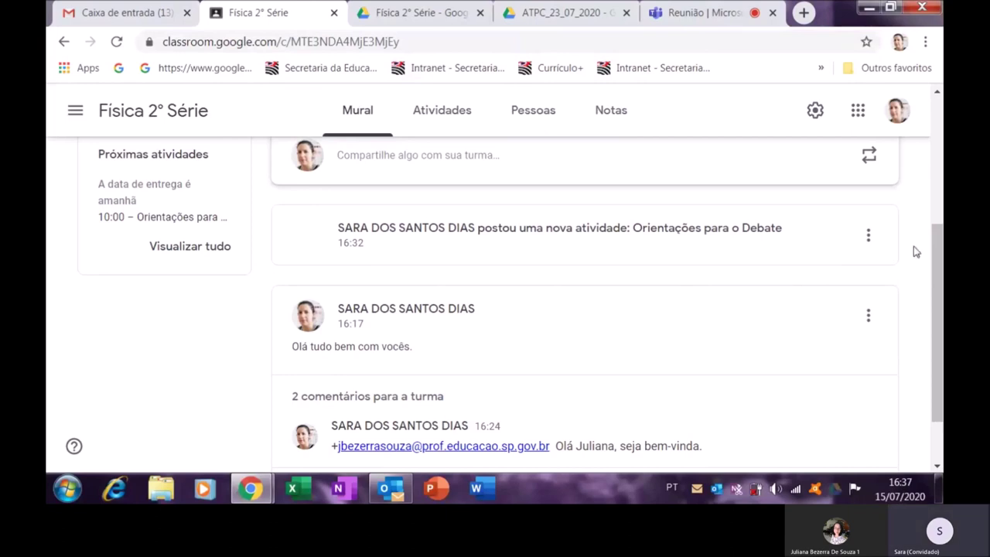
scroll(929, 294, "down", 2)
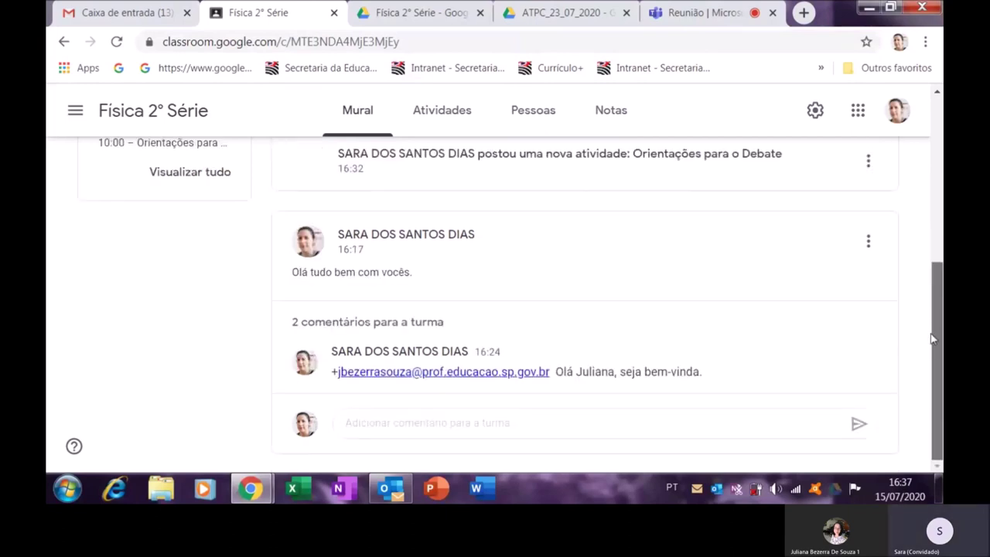